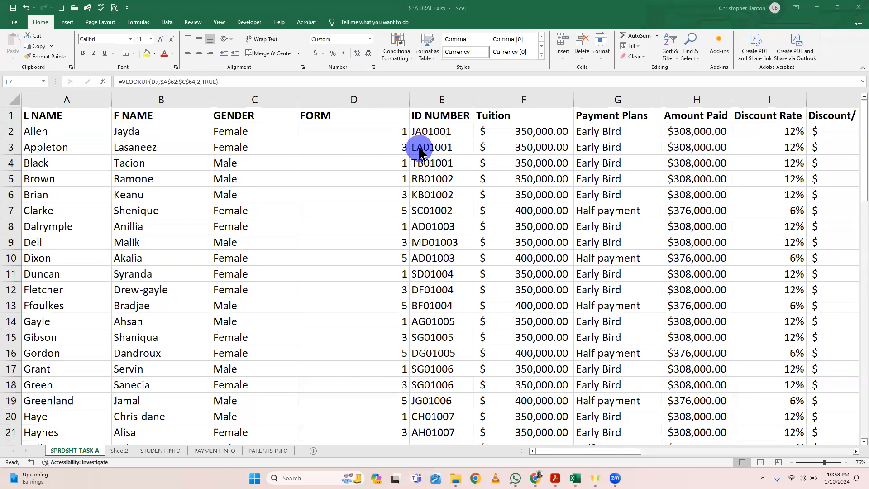
scroll(419, 152, "up", 3, "ctrl")
scroll(419, 152, "up", 1, "ctrl")
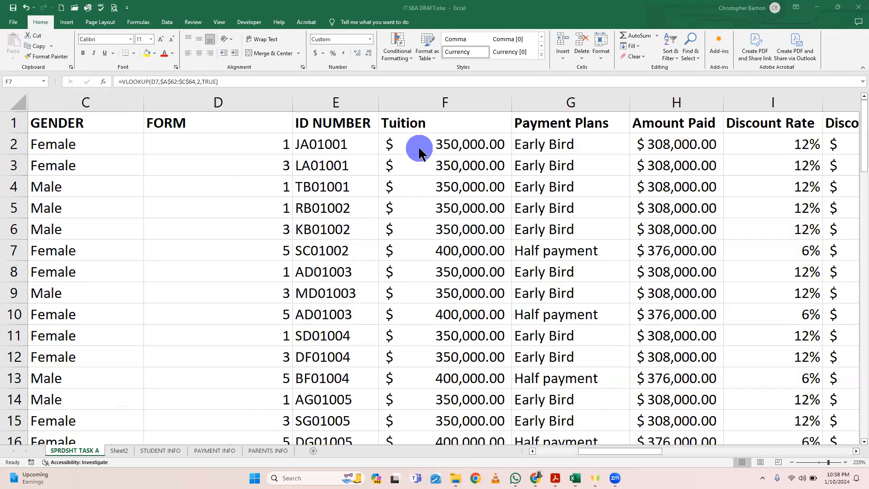
scroll(419, 152, "left", 2)
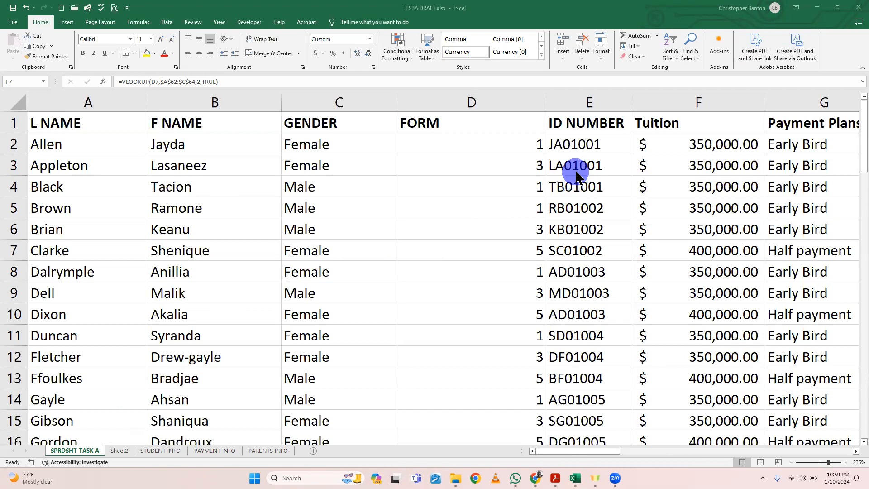
key("F2")
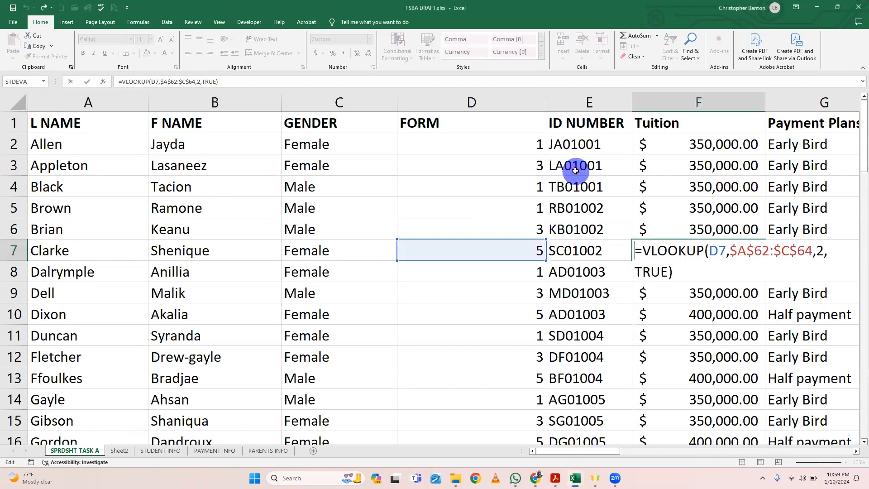
key("Escape")
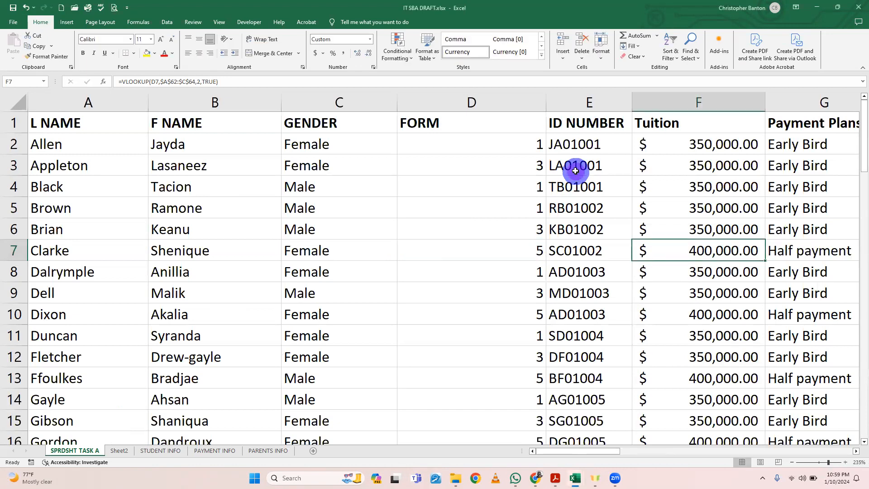
Step: Correct the ID number in cell E3 so its form code reads 03 instead of 01
double_click(575, 170)
key("BackSpace")
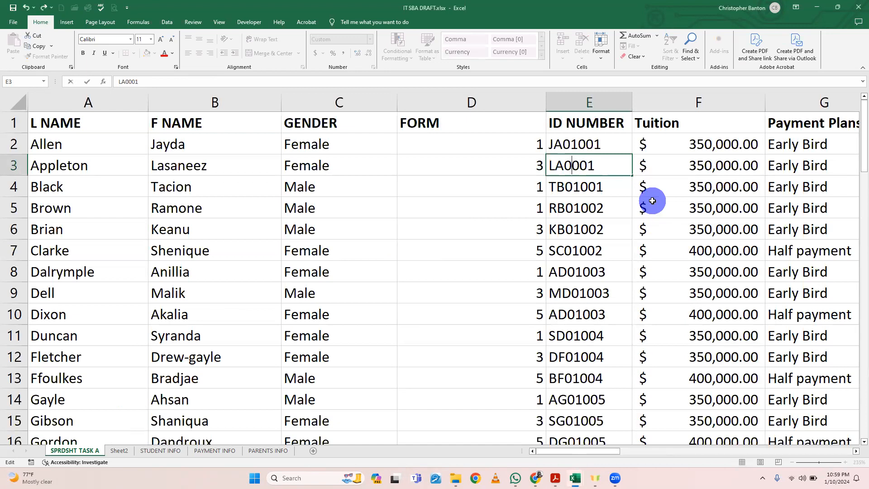
type("0")
key("BackSpace")
type("3")
left_click(609, 186)
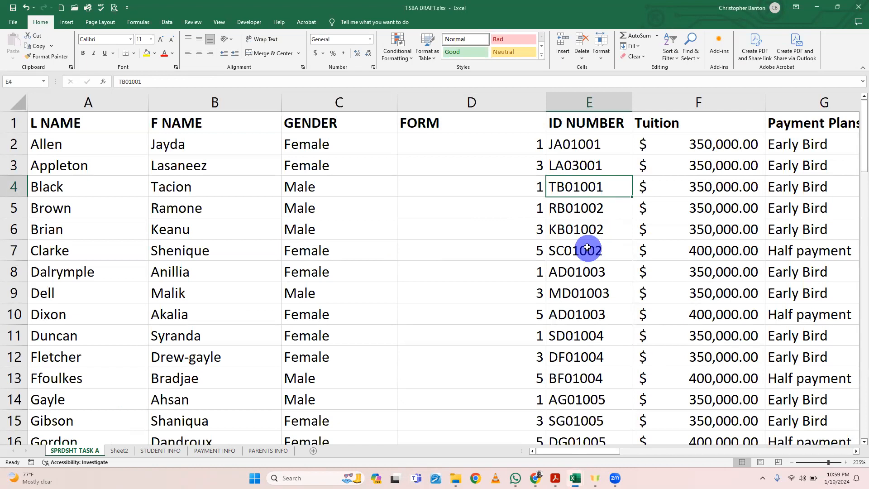
Step: Correct the ID number in cell E6 so that its form code is 03
double_click(577, 230)
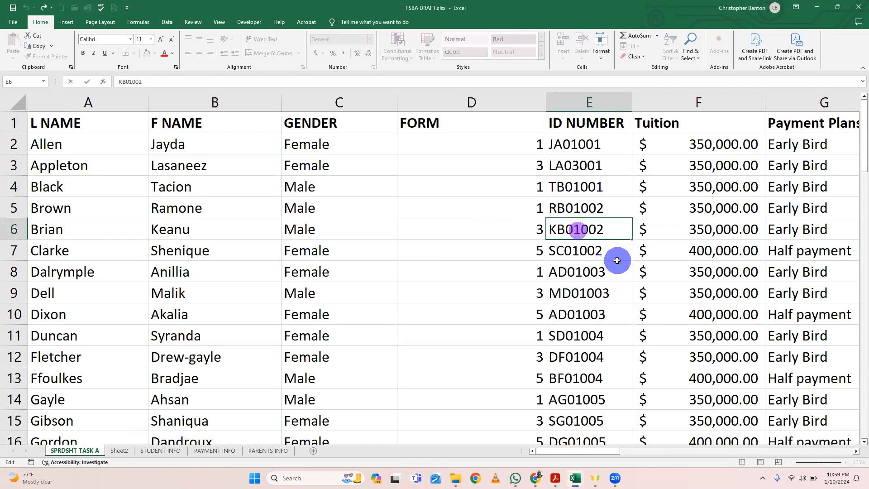
key("BackSpace")
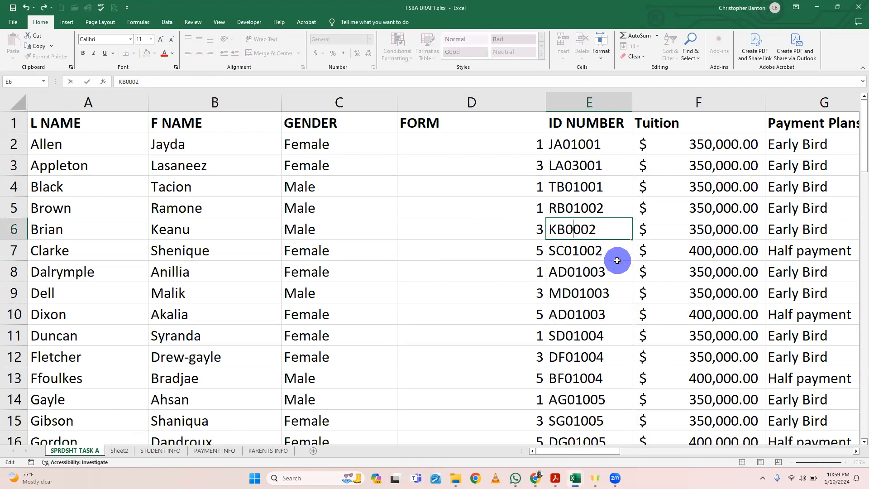
type("3")
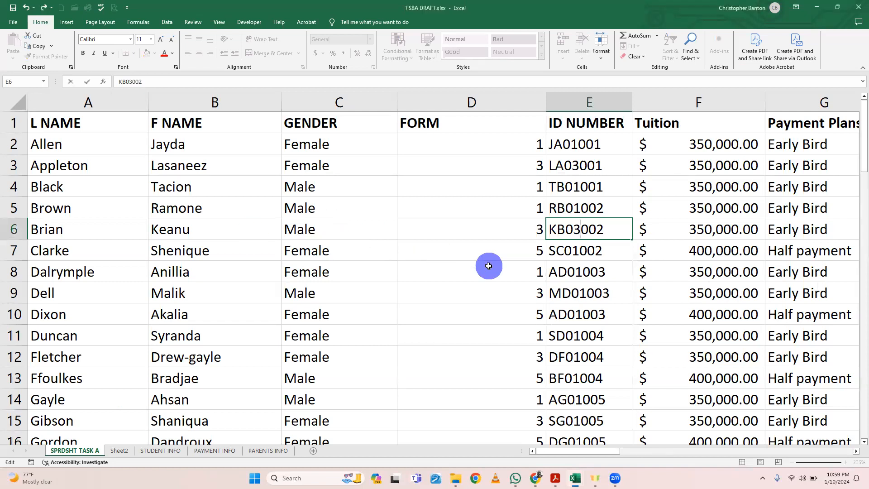
scroll(488, 266, "right", 3)
scroll(488, 265, "left", 3)
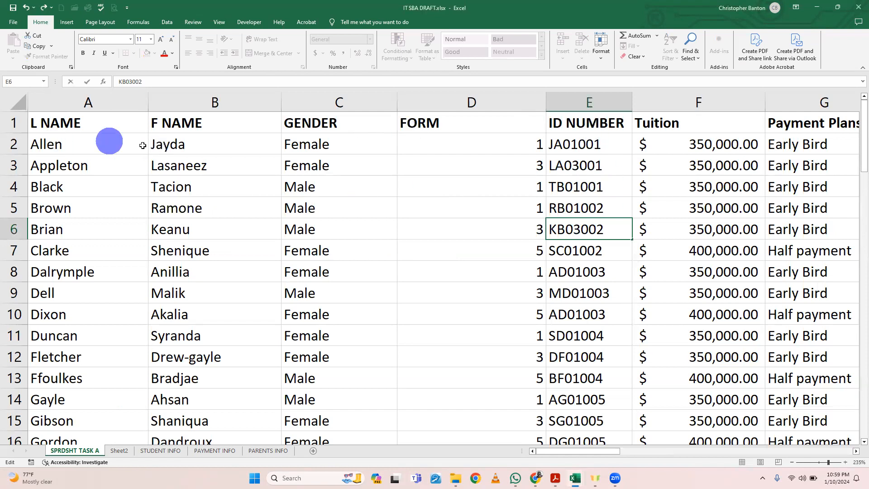
scroll(678, 240, "right", 1)
left_click(660, 243)
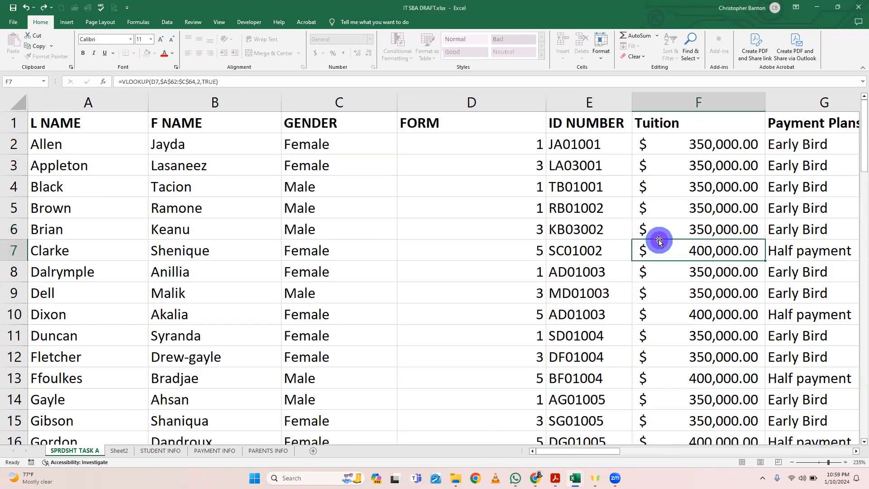
scroll(659, 242, "right", 3)
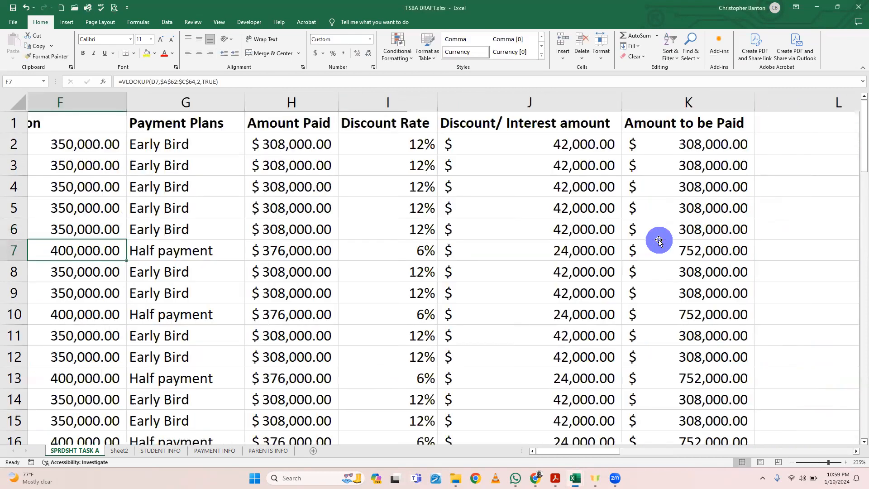
scroll(591, 159, "right", 1)
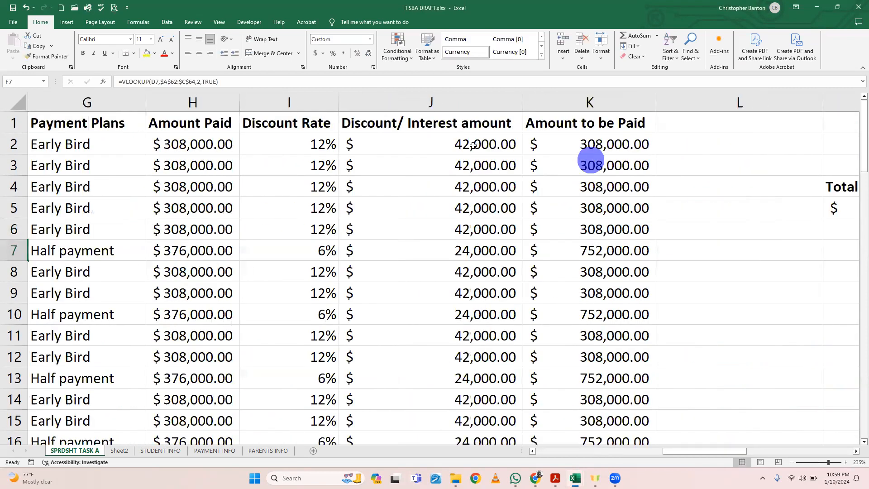
scroll(384, 158, "left", 1)
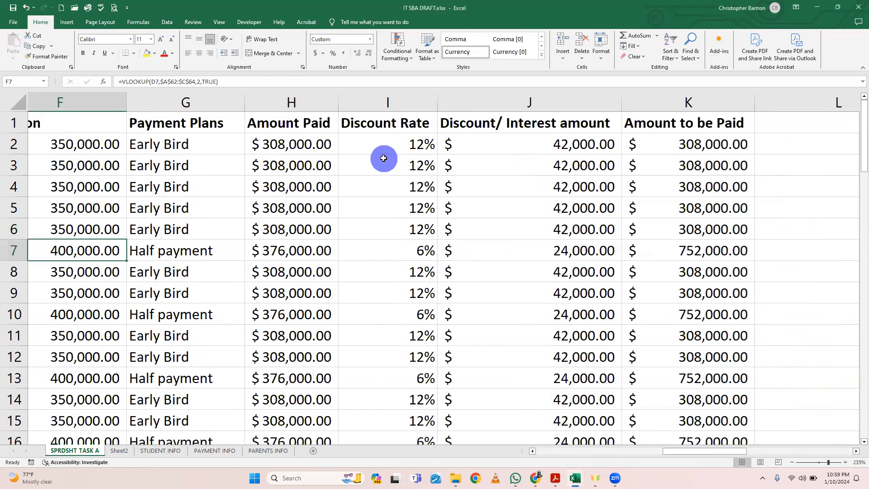
scroll(384, 158, "left", 3)
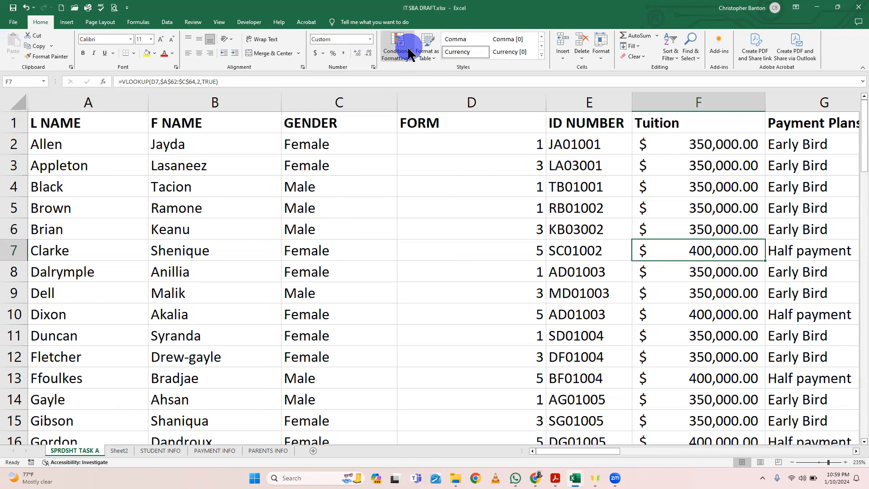
Step: Save a copy of the workbook to the Desktop as an Excel Workbook named SBA TO EXPORT TO DB
left_click(14, 23)
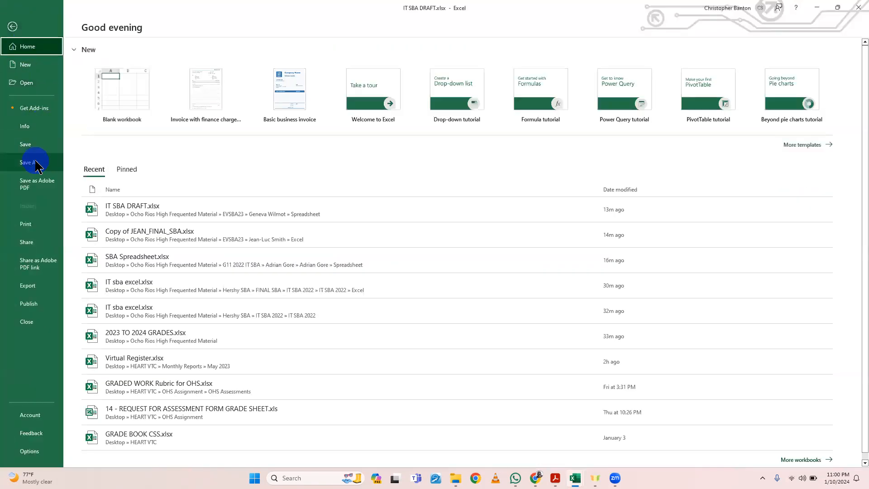
left_click(36, 164)
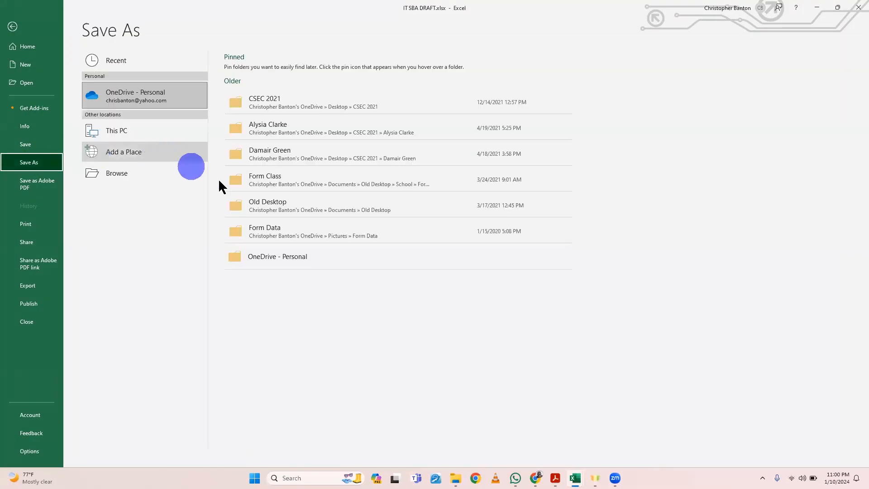
left_click(130, 177)
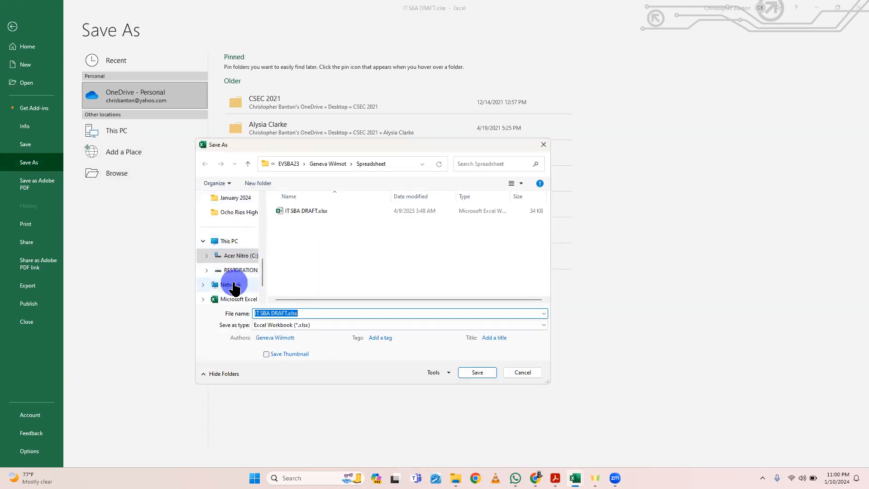
left_click(233, 244)
scroll(241, 292, "down", 1)
scroll(241, 292, "up", 5)
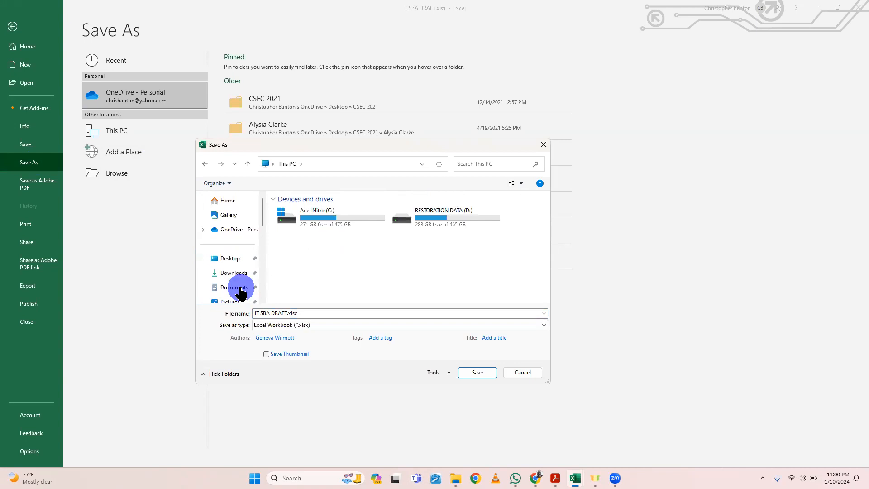
left_click(231, 258)
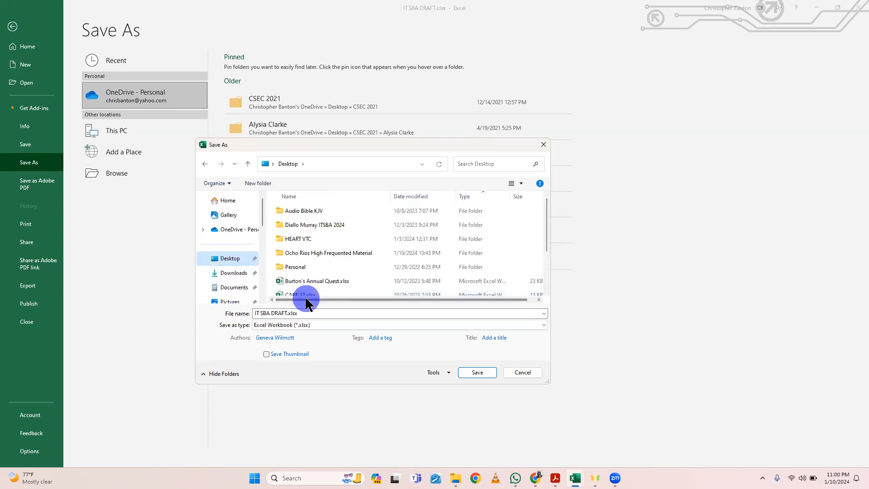
left_click(307, 313)
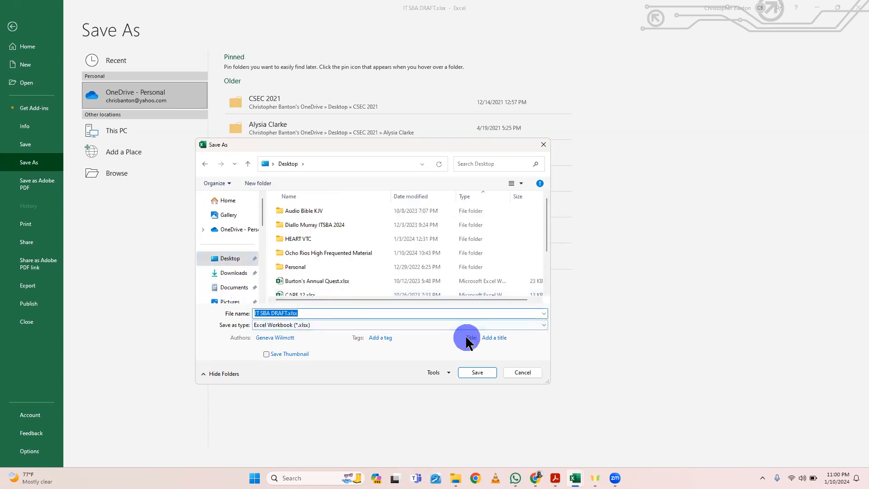
type("S")
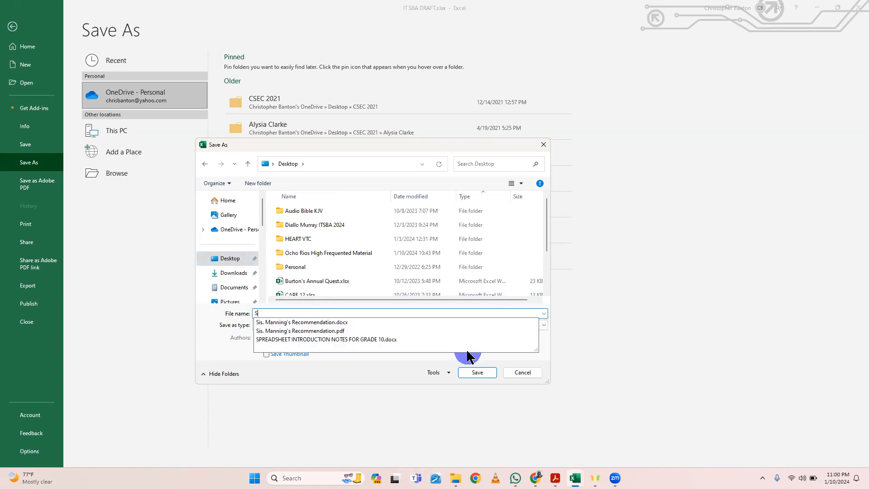
type("BA TO EXPORT TO DB")
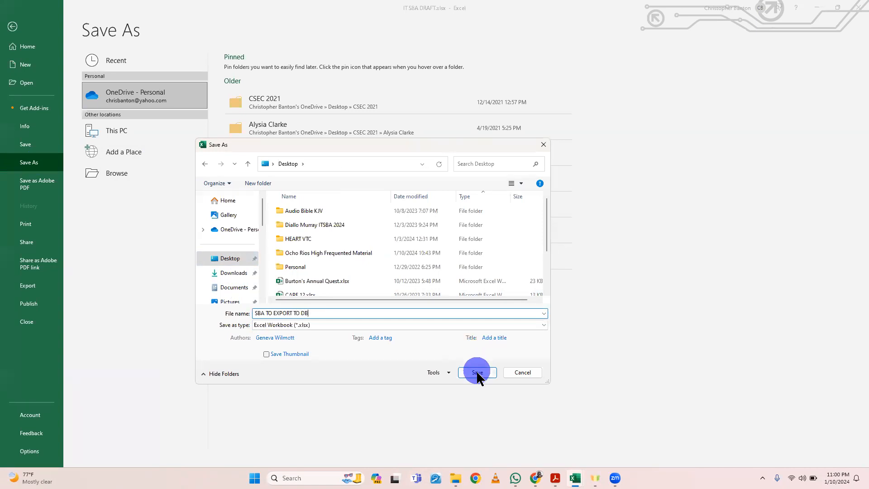
left_click(477, 372)
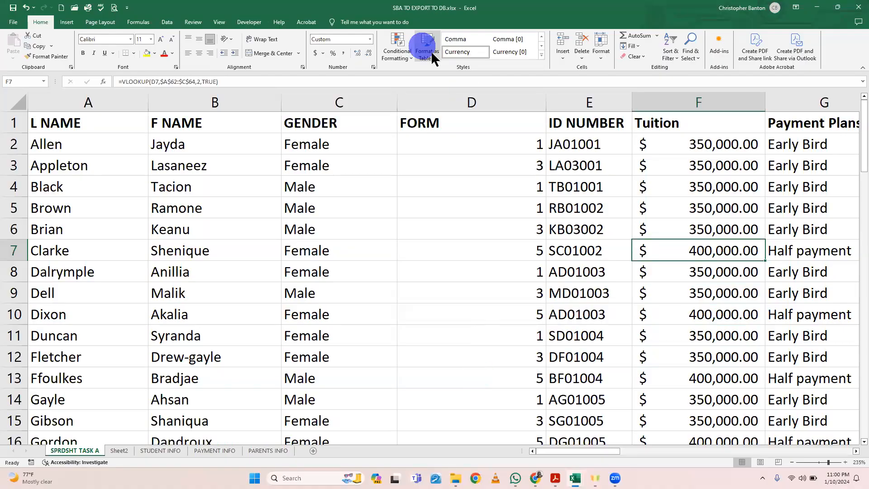
left_click(415, 22)
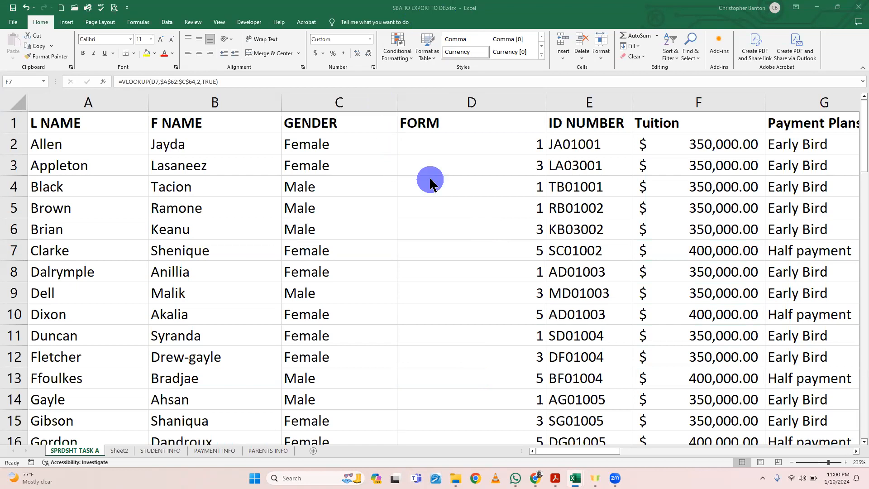
Step: Add a new worksheet after SPRDSHT TASK A and name it STUDENT
scroll(508, 256, "down", 7)
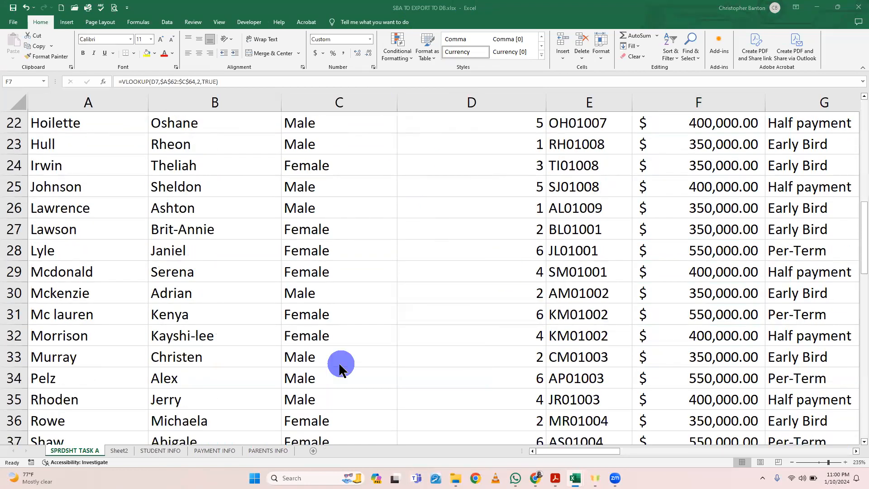
left_click(313, 450)
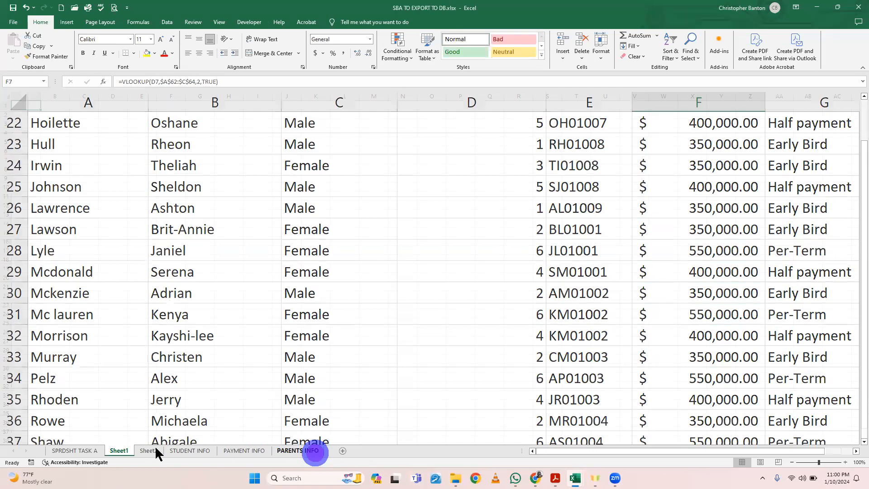
double_click(121, 450)
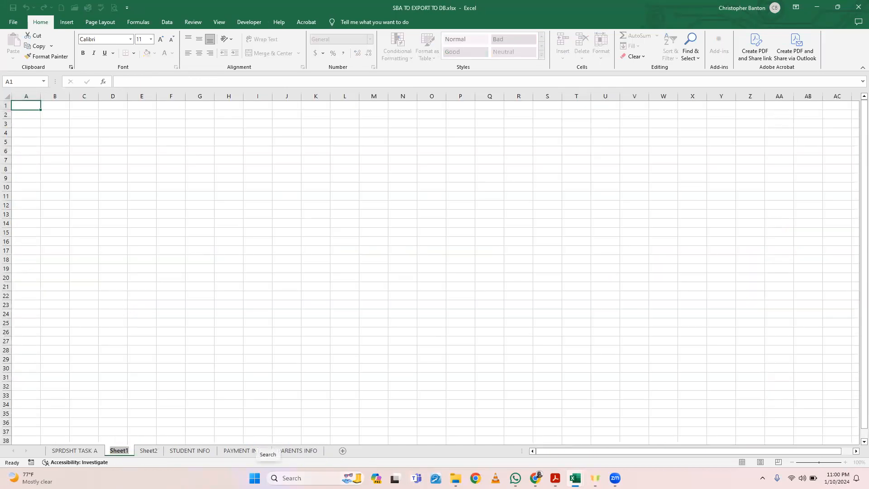
type("STUDENT")
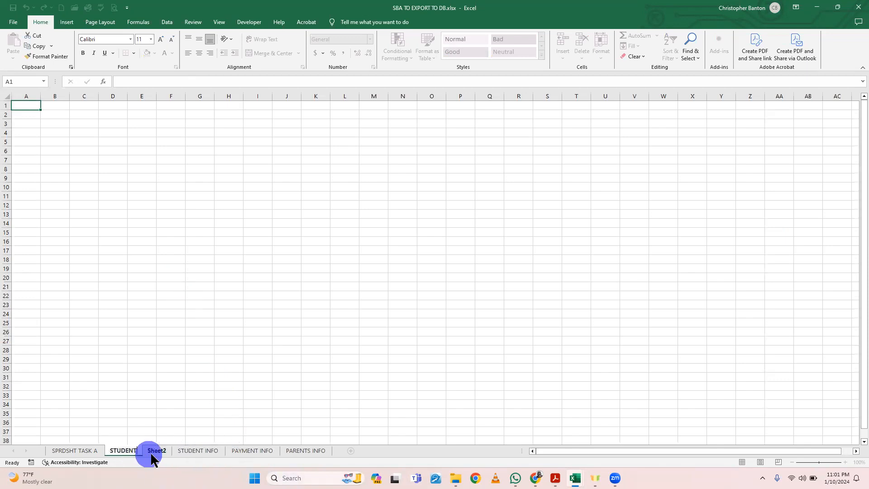
key("Return")
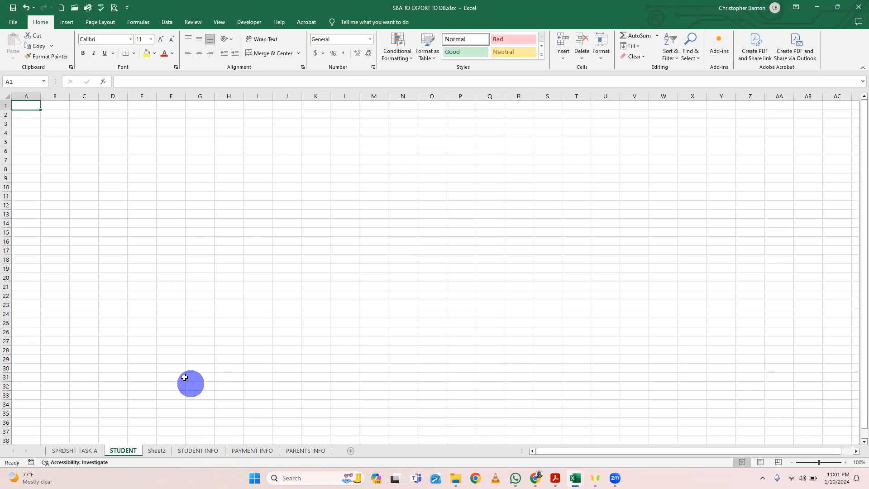
Step: Copy the whole student table, A1 through K51, from the SPRDSHT TASK A sheet
left_click(78, 450)
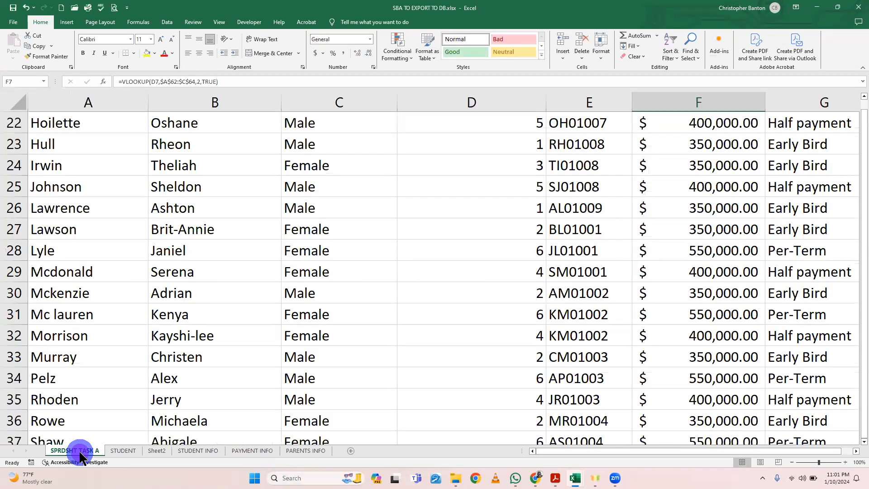
scroll(327, 338, "up", 4)
scroll(327, 339, "up", 4)
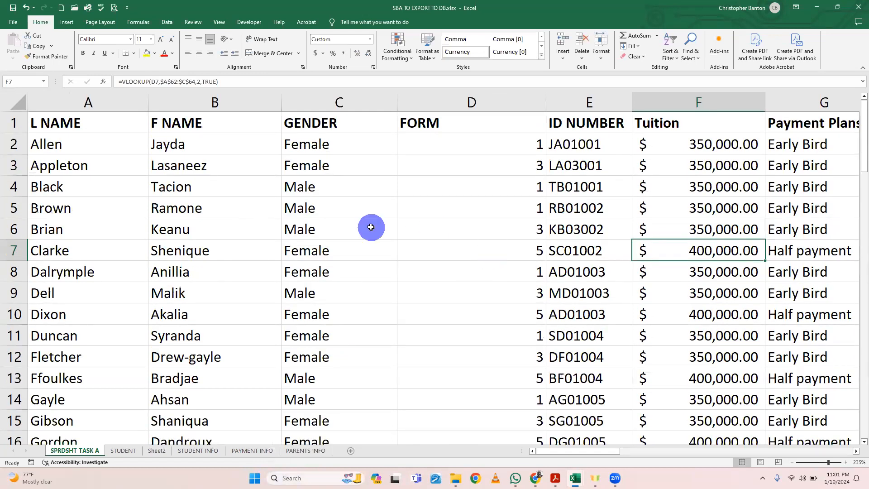
left_click_drag(106, 122, 858, 391)
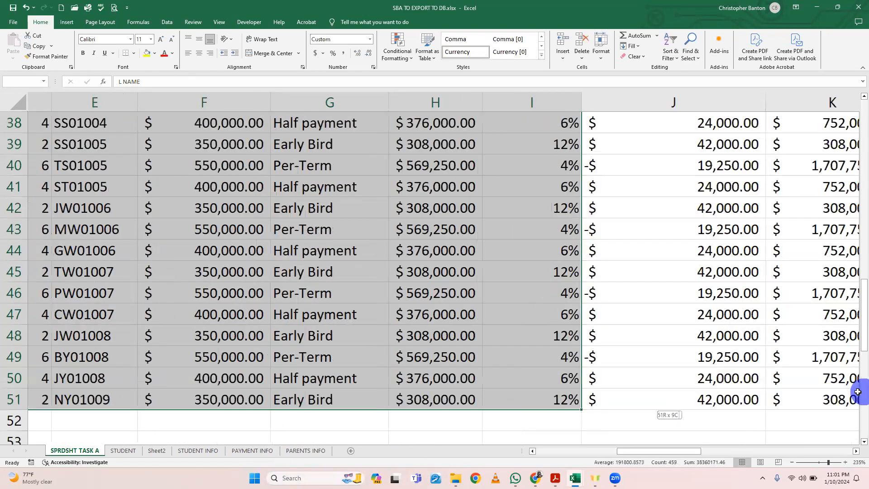
left_click(634, 402)
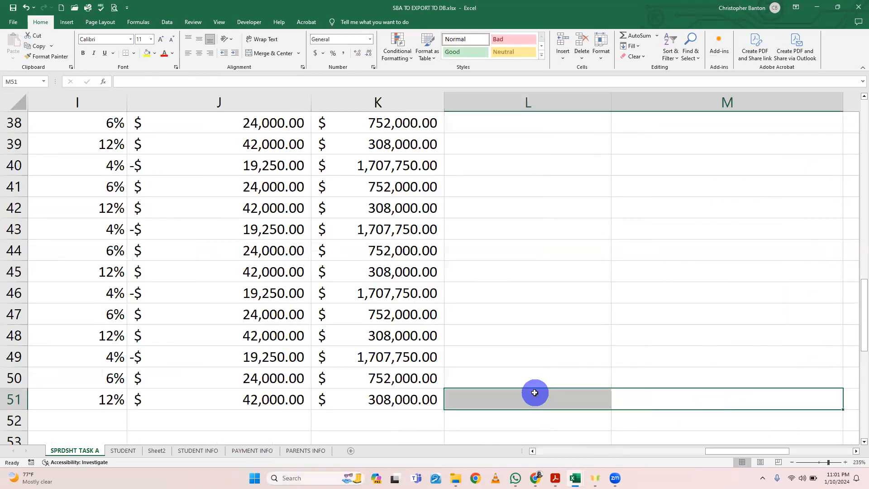
left_click(422, 396)
scroll(421, 393, "up", 1)
scroll(421, 393, "up", 12)
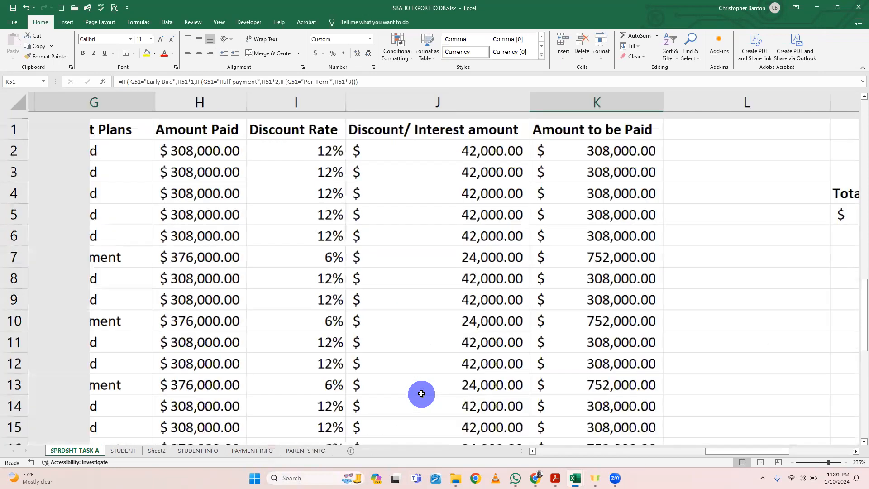
scroll(421, 393, "left", 6)
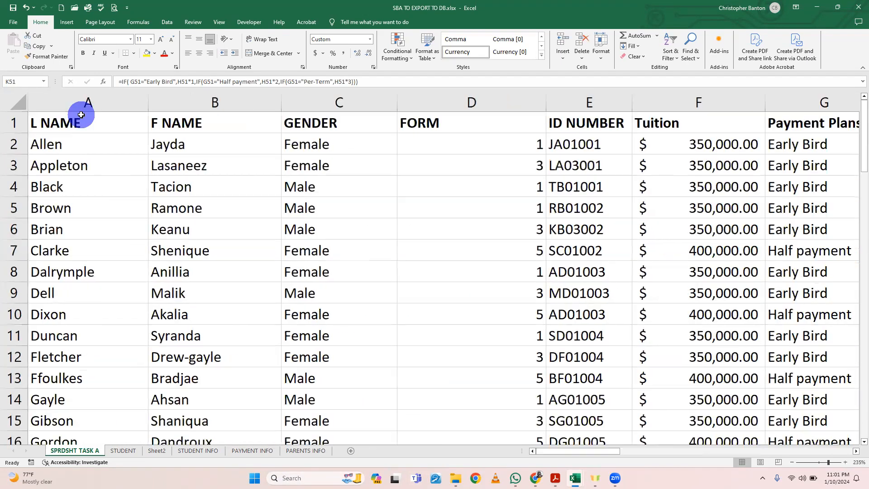
left_click(79, 123, "shift")
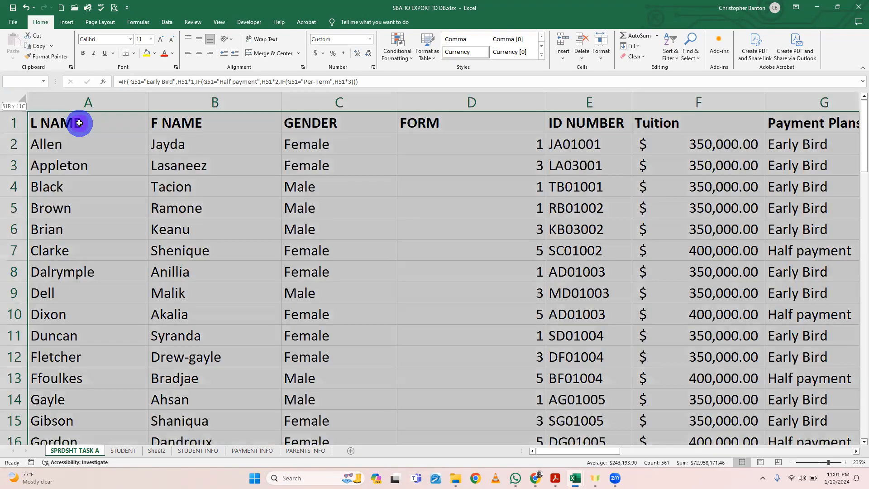
left_click(38, 46)
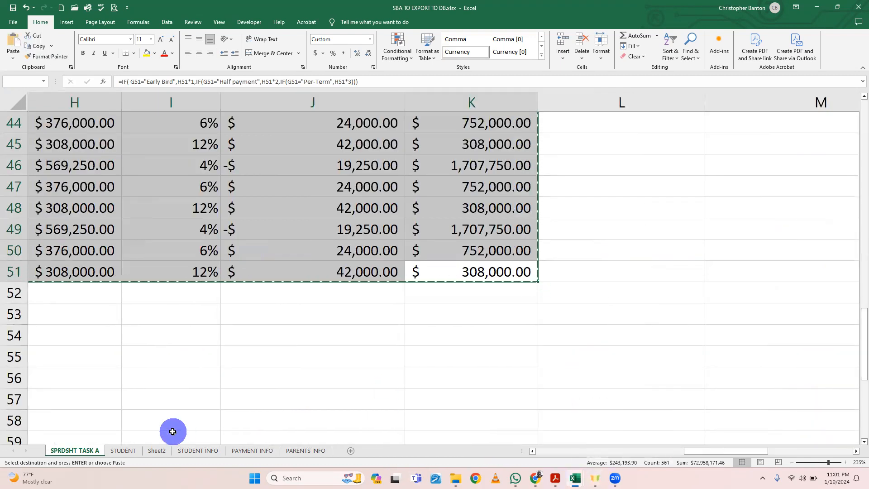
Step: Paste the copied table into the STUDENT sheet starting at A1, as values with number formatting
left_click(129, 450)
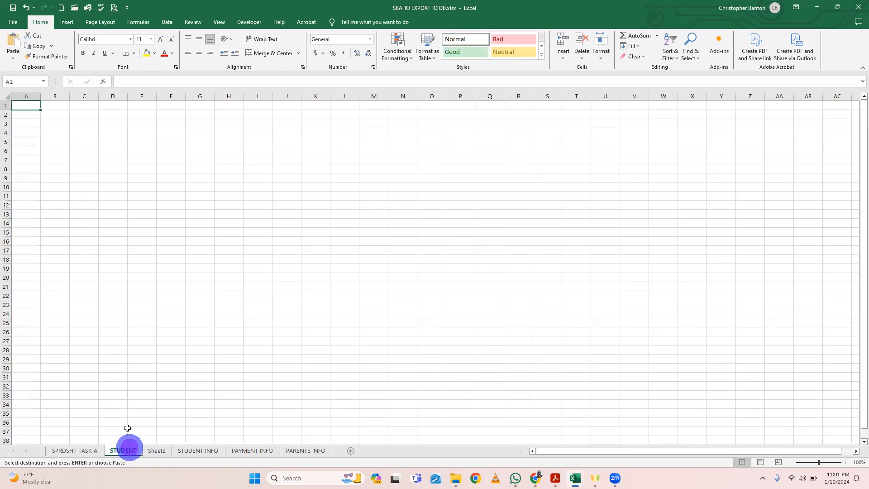
scroll(40, 189, "up", 5)
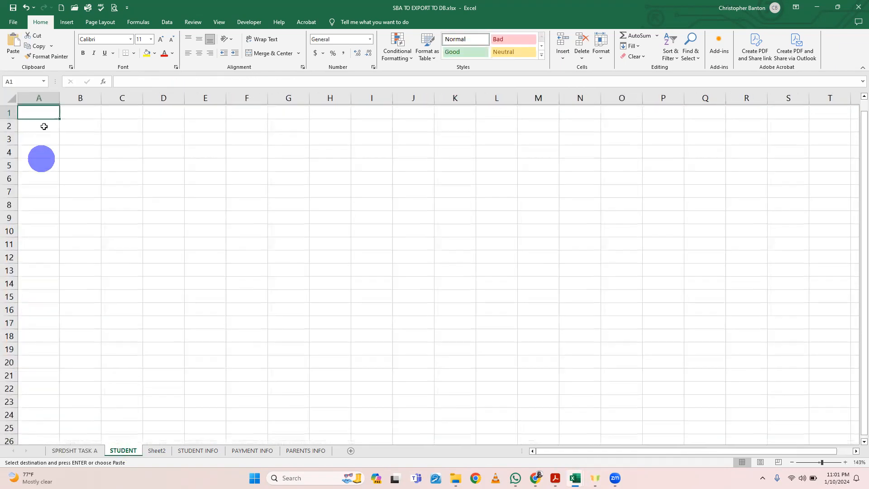
left_click(12, 57)
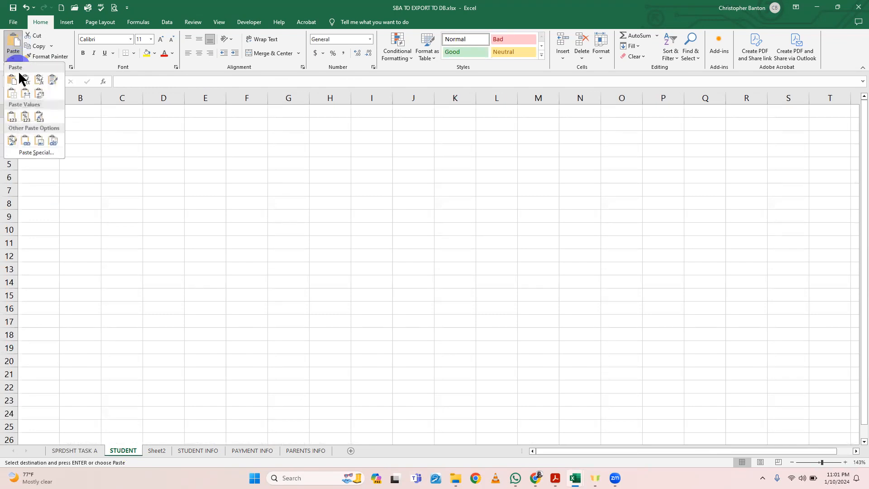
left_click(25, 114)
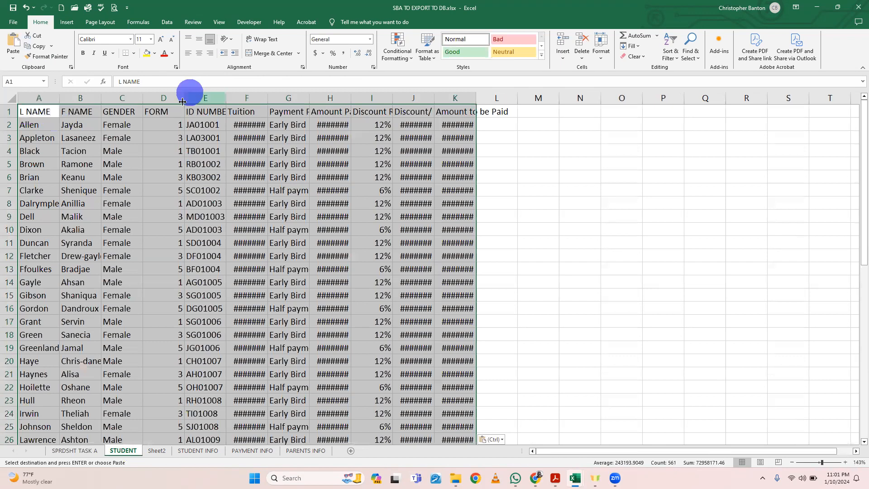
Step: Autofit the widths of columns D, E, F, H, J and K on the STUDENT sheet to their contents
double_click(185, 98)
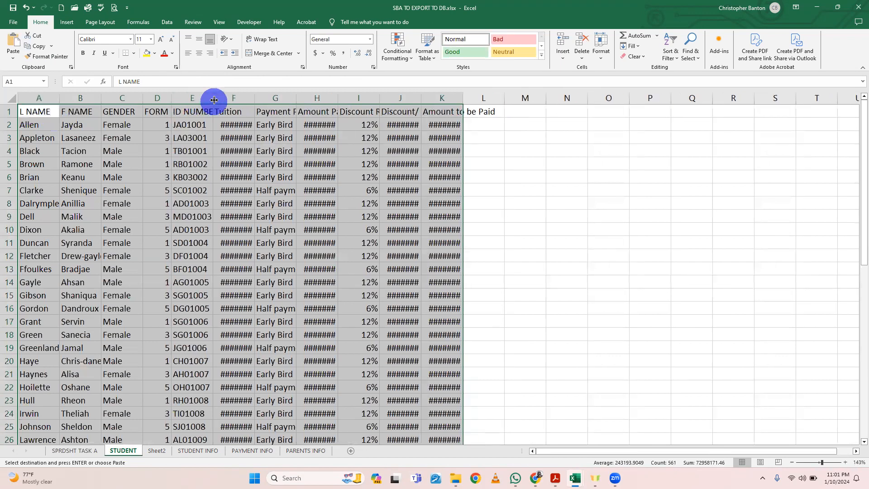
double_click(213, 98)
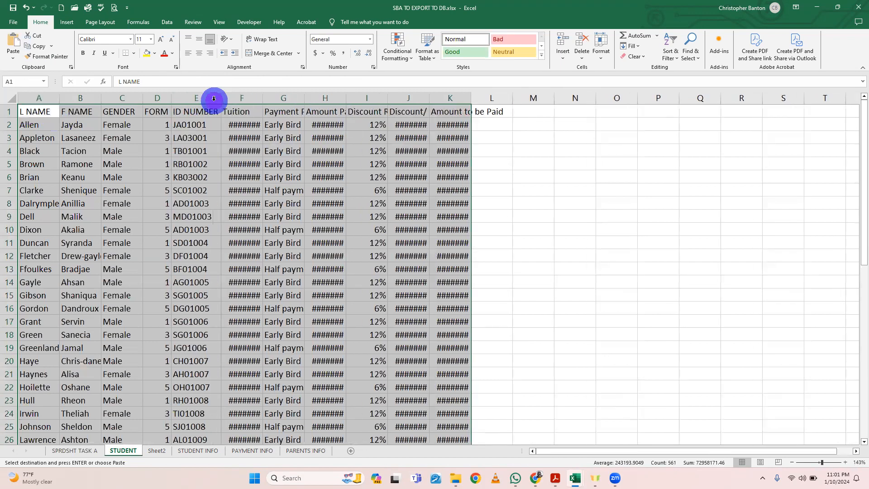
double_click(262, 98)
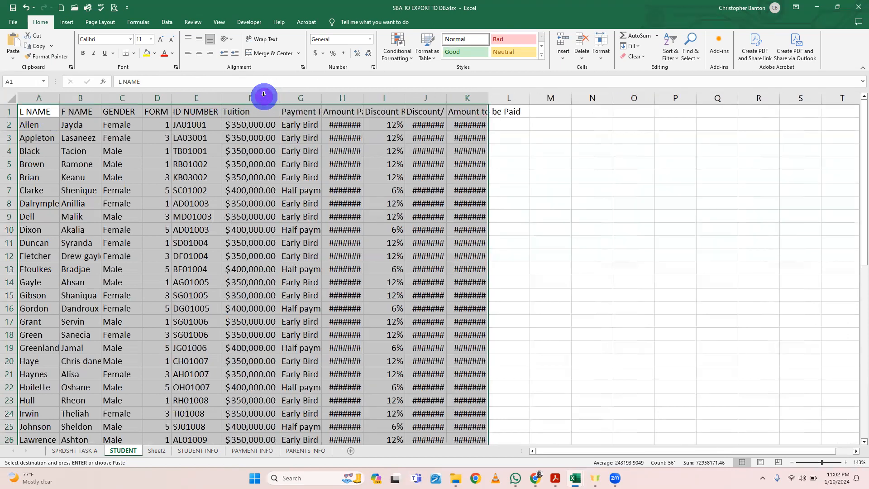
double_click(363, 98)
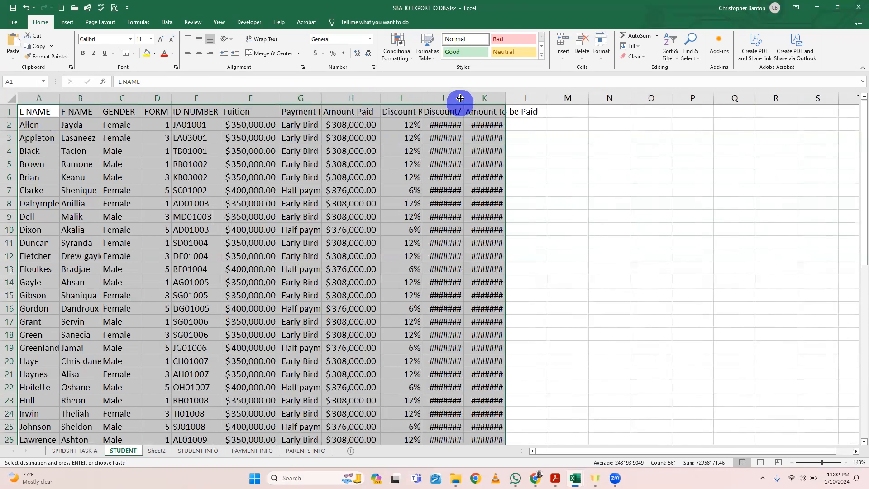
double_click(462, 98)
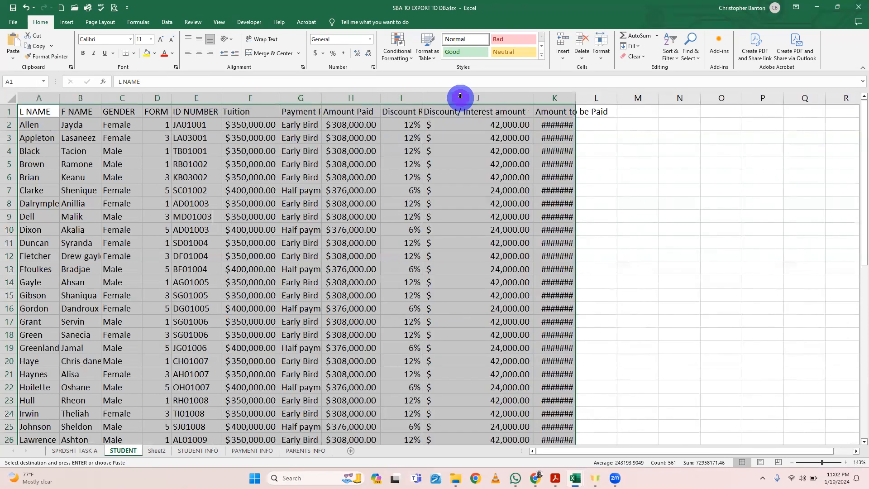
double_click(575, 97)
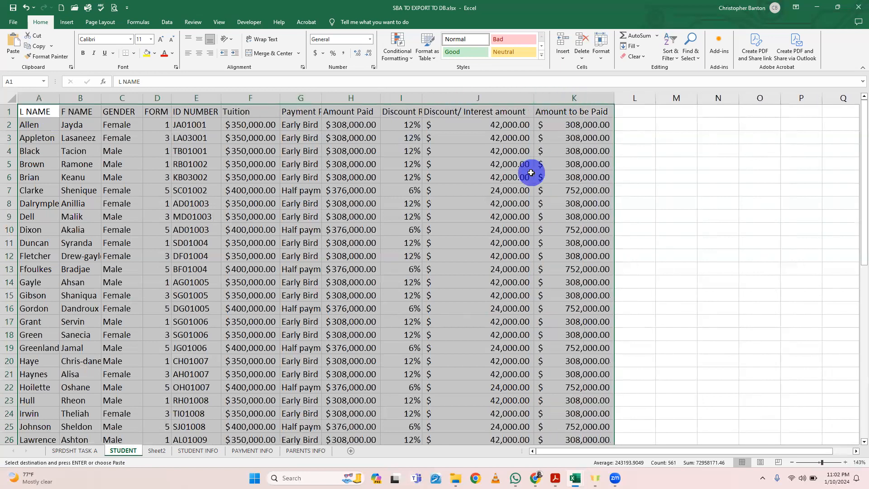
left_click(569, 210)
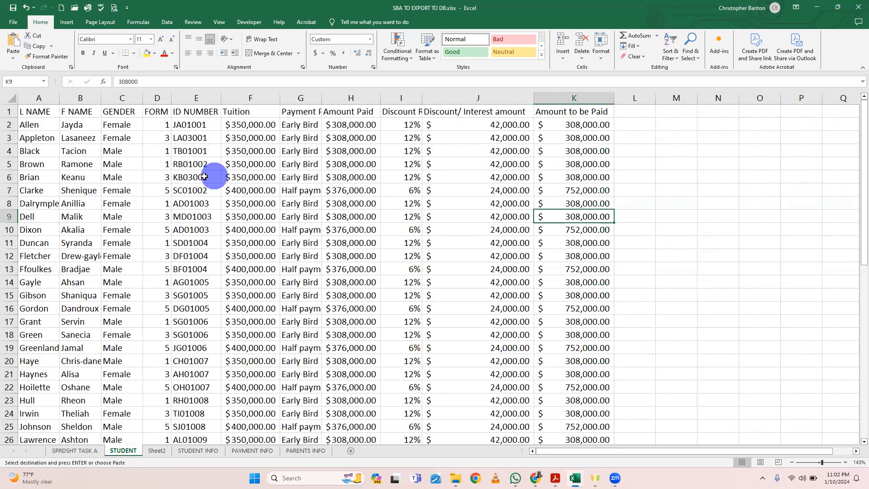
Step: Autofit the IDNO column on the STUDENT INFO sheet to its contents
left_click(196, 450)
scroll(229, 296, "up", 15)
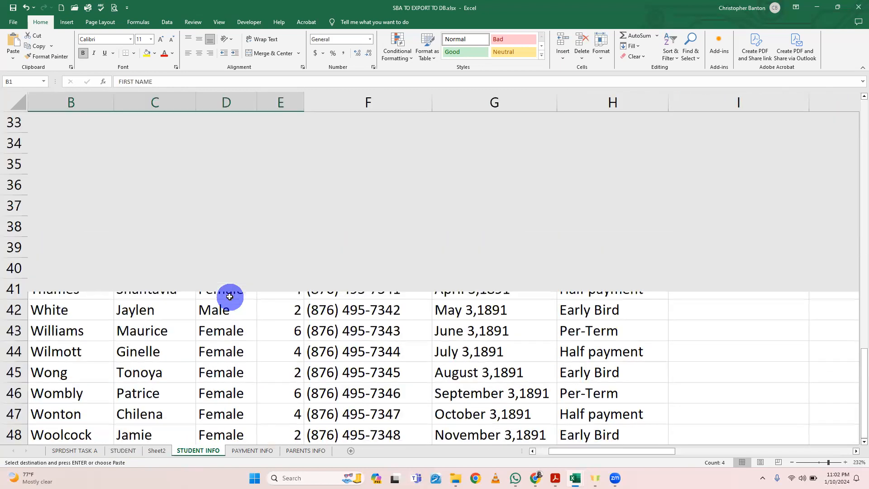
scroll(229, 296, "left", 2)
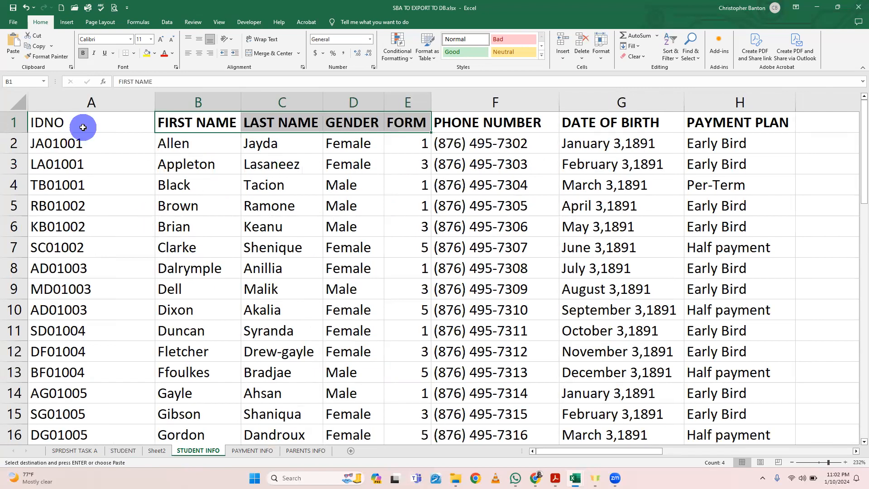
scroll(115, 126, "down", 3)
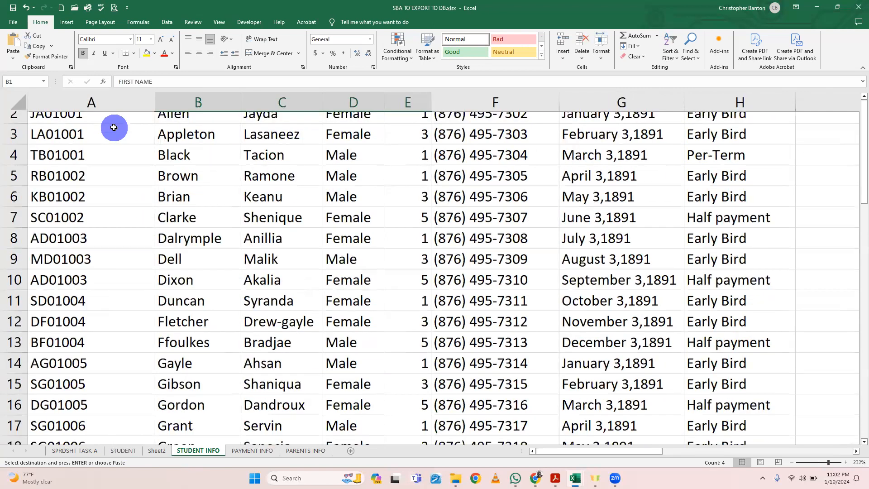
right_click(113, 128)
left_click(99, 166)
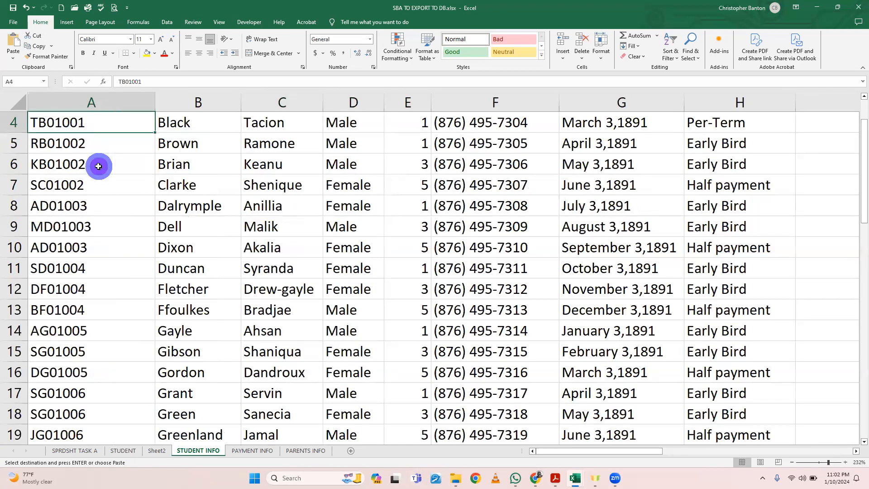
double_click(156, 102)
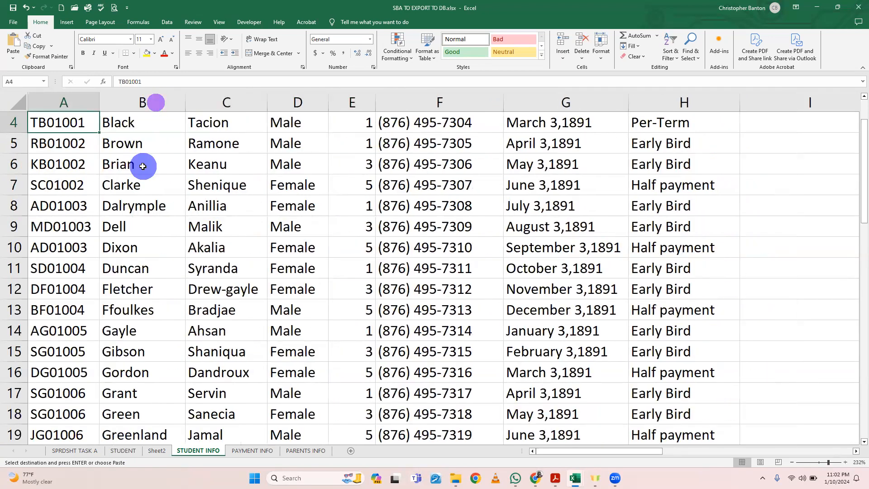
scroll(142, 165, "up", 3)
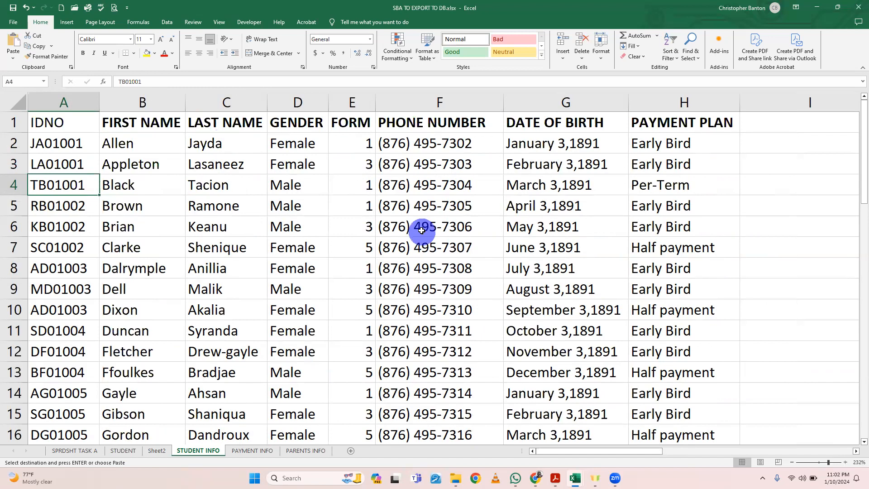
Step: Examine the fields and records on the STUDENT INFO and PAYMENT INFO sheets and compare them with the columns on STUDENT
scroll(422, 235, "down", 1)
scroll(424, 214, "down", 6)
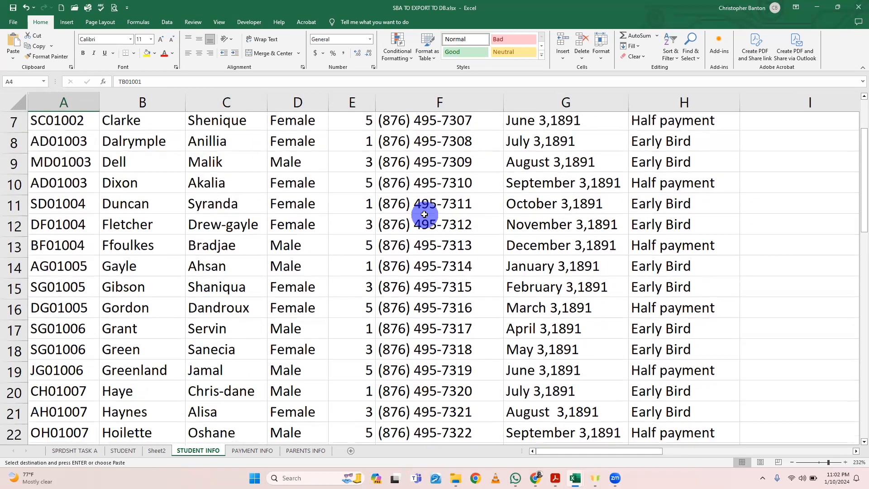
scroll(424, 214, "down", 7)
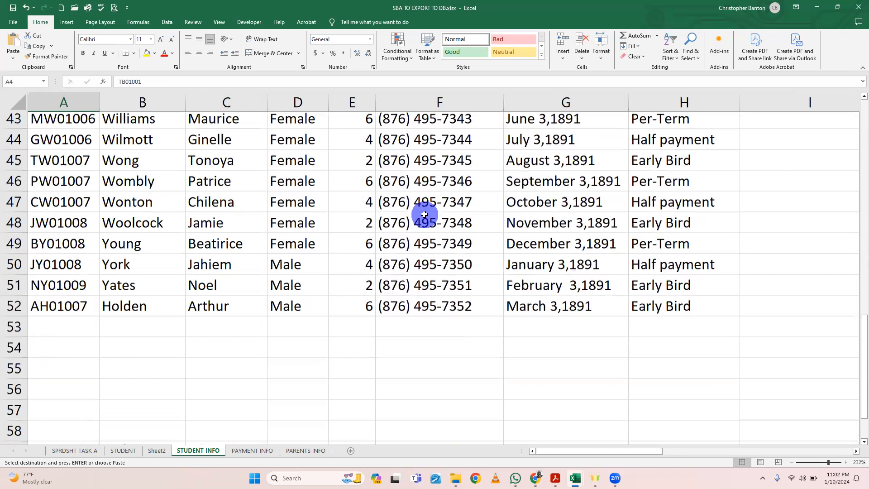
scroll(424, 214, "up", 4)
scroll(424, 214, "up", 10)
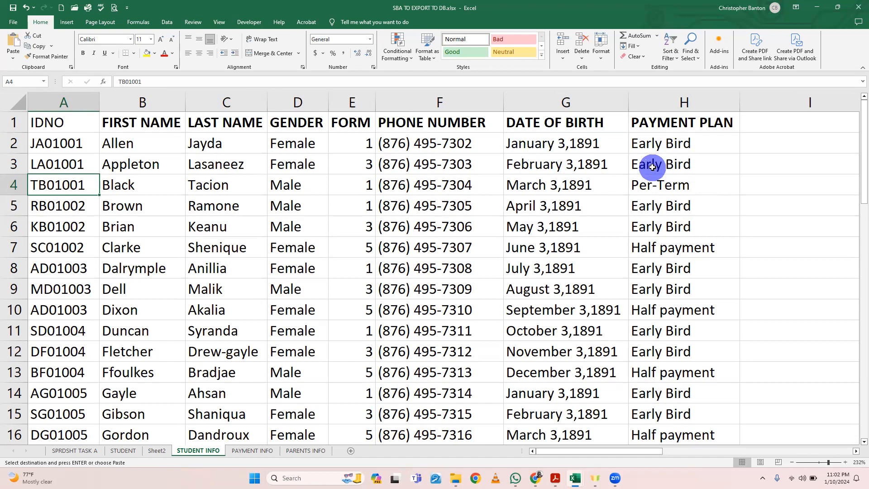
scroll(652, 167, "down", 4)
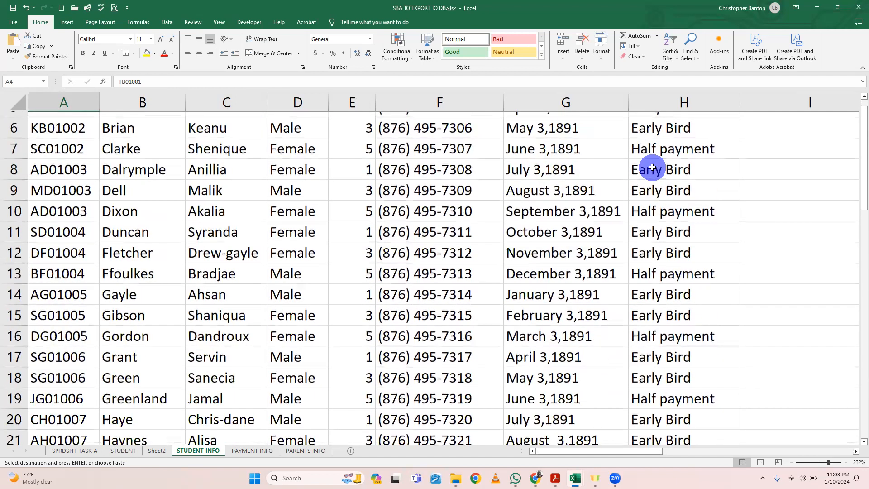
left_click(243, 451)
scroll(320, 358, "up", 2)
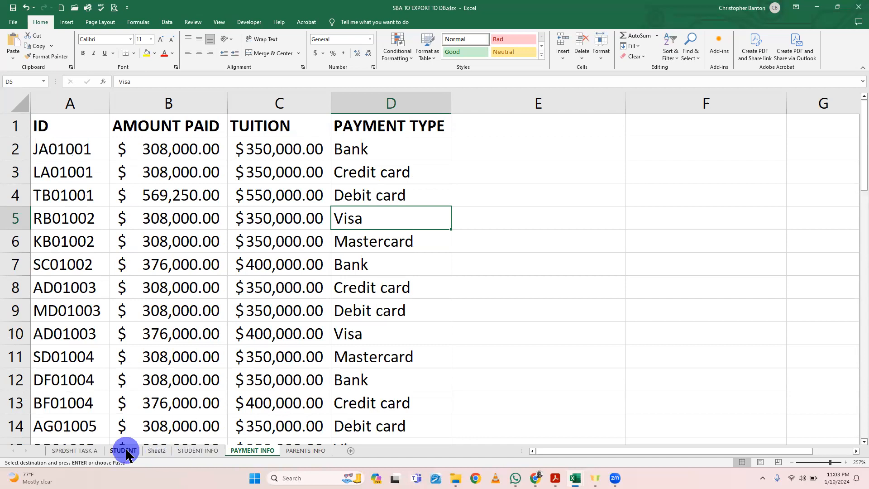
left_click(123, 450)
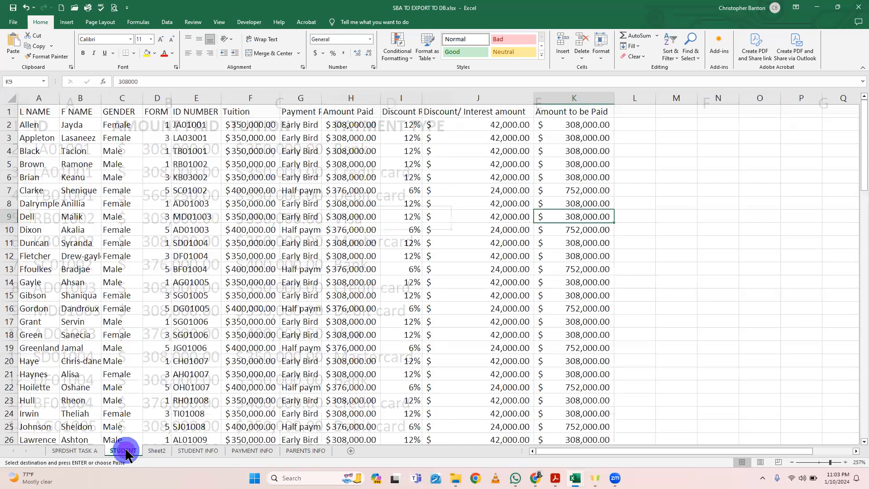
left_click(55, 133)
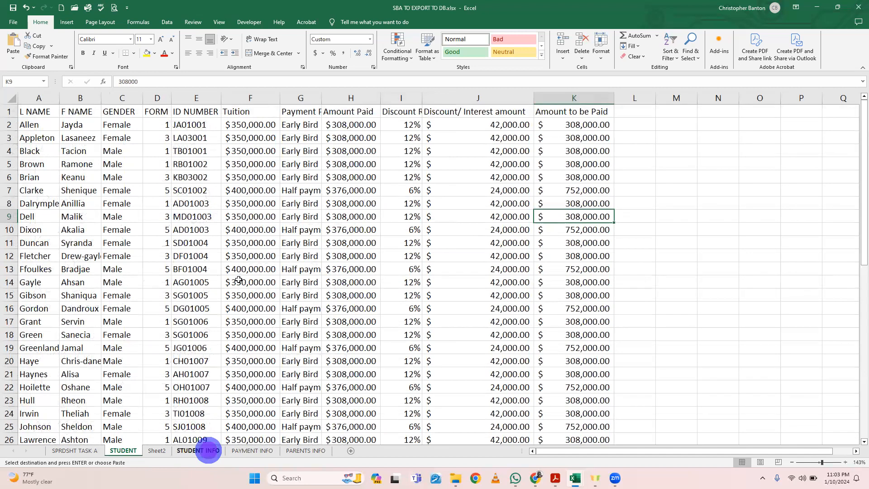
left_click(206, 451)
scroll(242, 229, "up", 3)
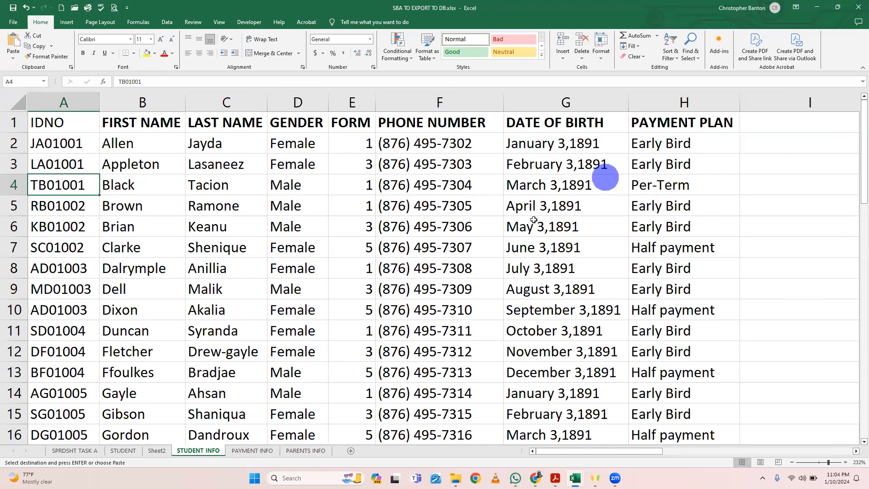
scroll(534, 220, "down", 1)
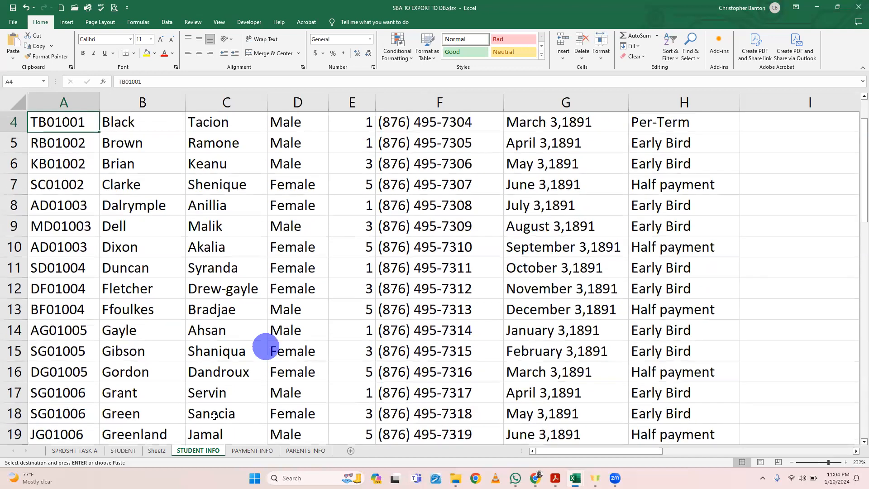
left_click(244, 451)
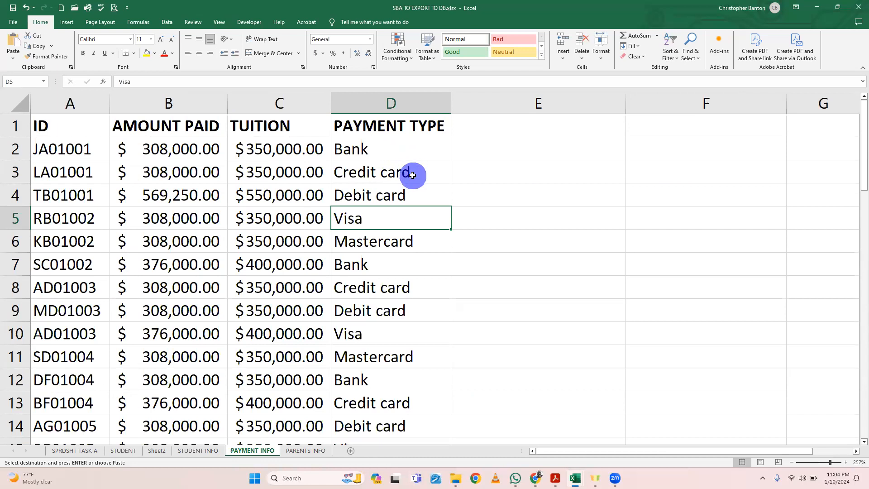
Step: Read through the payment type entries and amounts down the PAYMENT INFO sheet
scroll(380, 272, "down", 1)
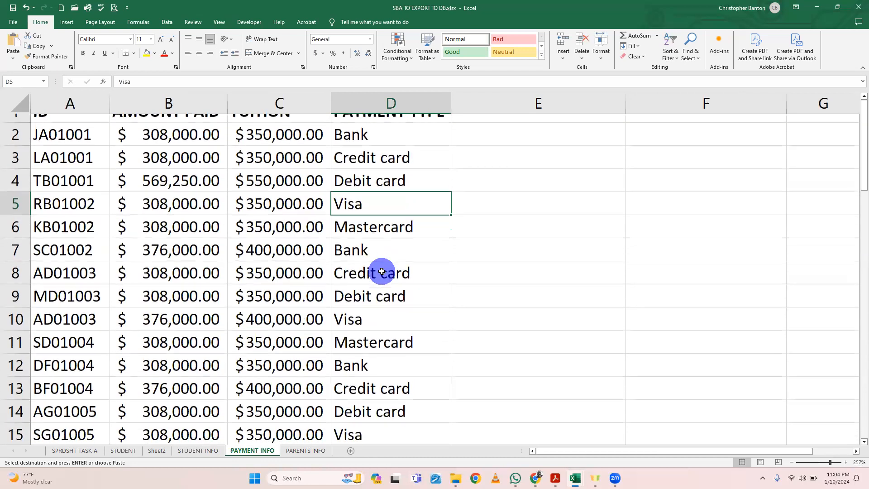
scroll(382, 271, "down", 6)
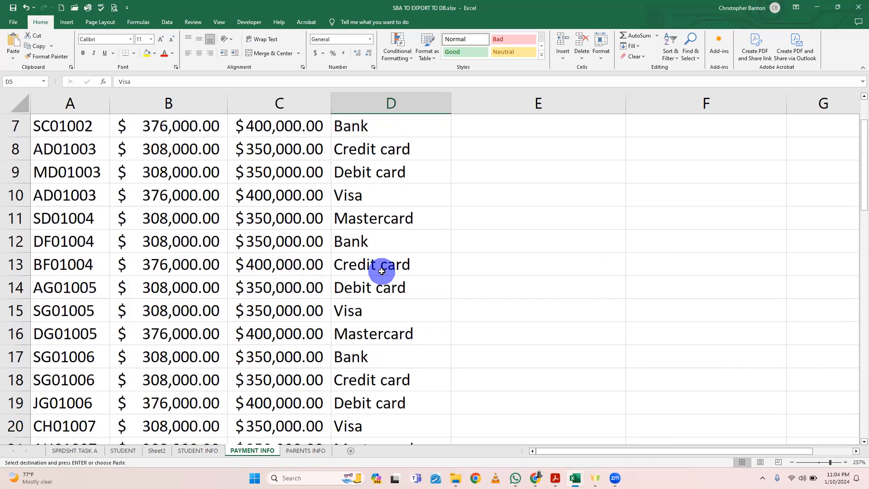
scroll(381, 271, "down", 1)
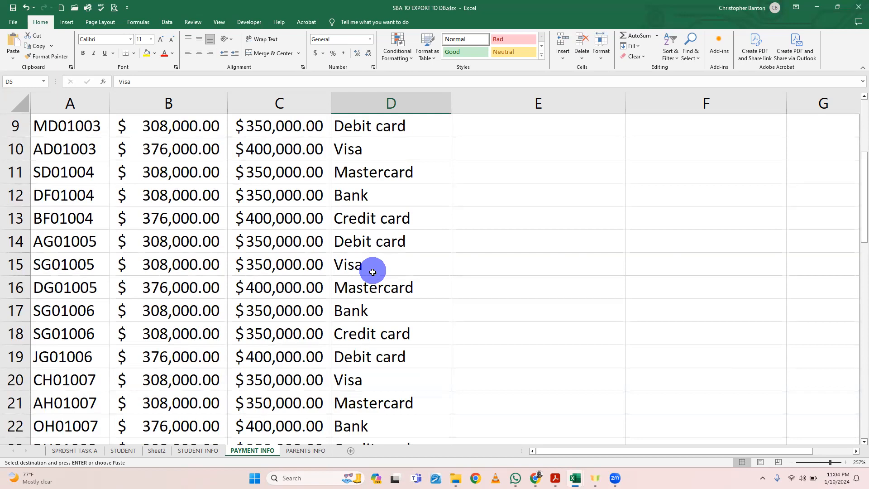
scroll(379, 326, "down", 5)
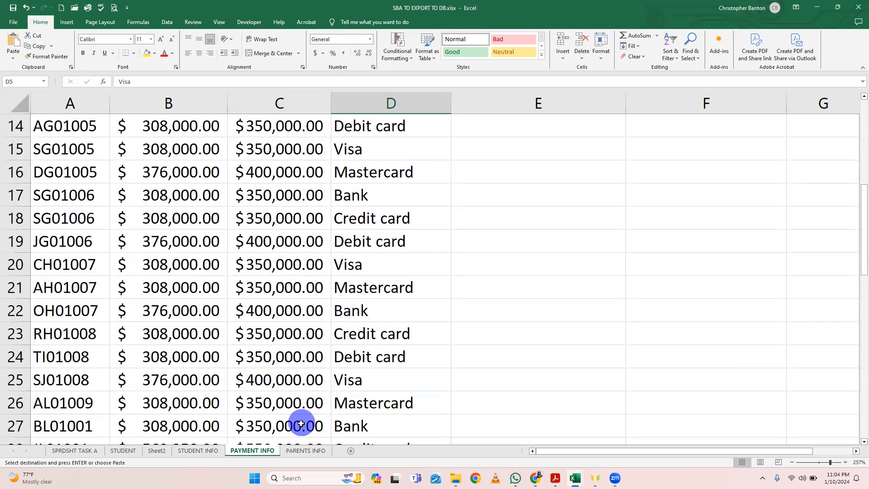
Step: Examine the PARENTS INFO sheet's fields from STU ID to RELATION and read through its records down to the last row
left_click(306, 451)
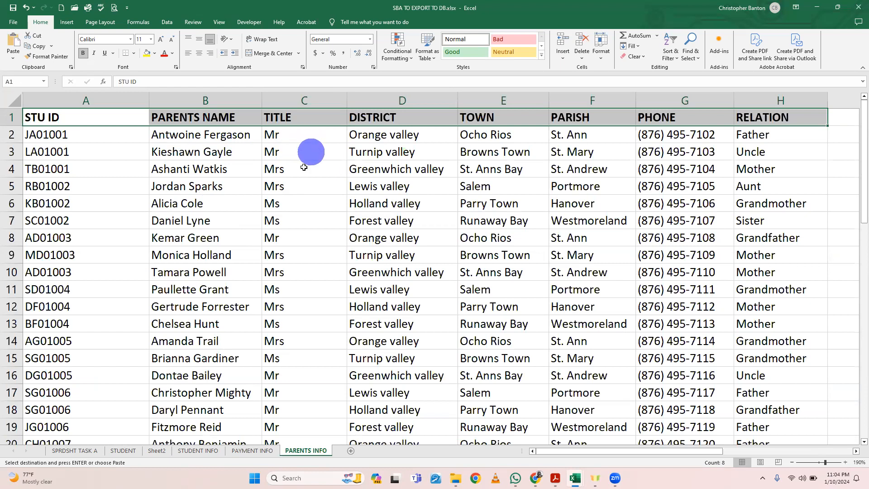
scroll(287, 345, "down", 1)
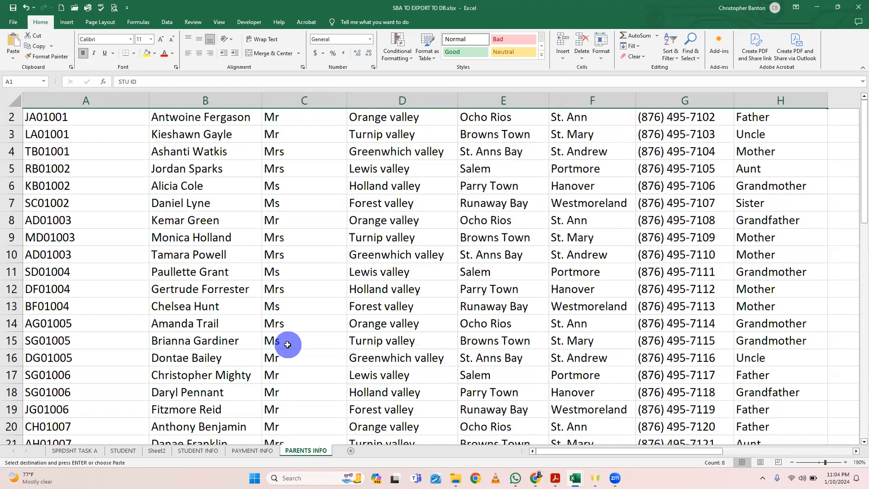
scroll(288, 345, "down", 4)
scroll(287, 344, "down", 5)
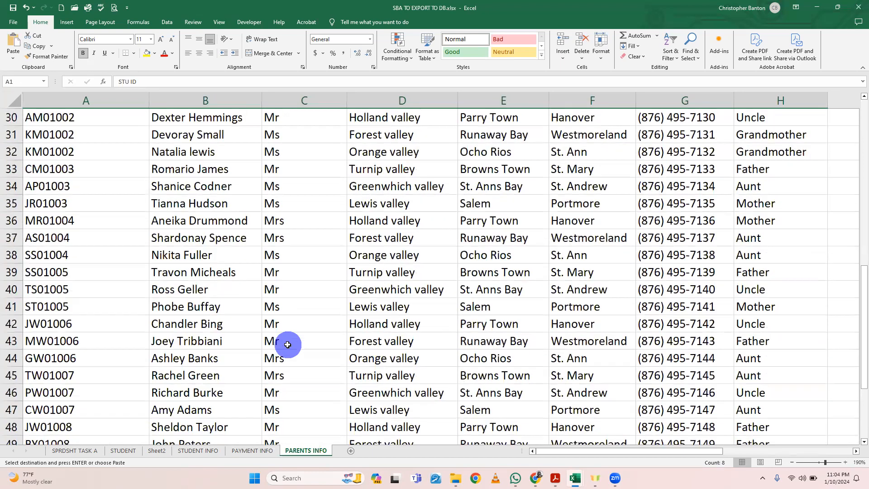
scroll(288, 344, "up", 10)
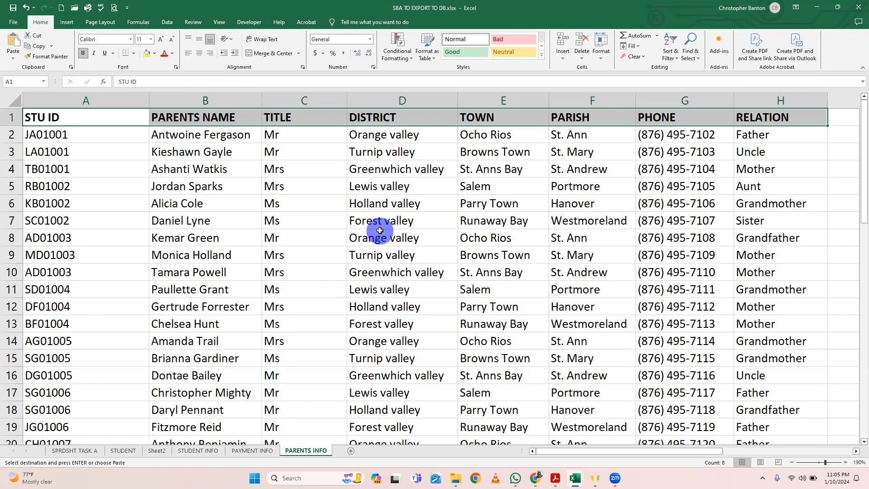
scroll(289, 207, "down", 13)
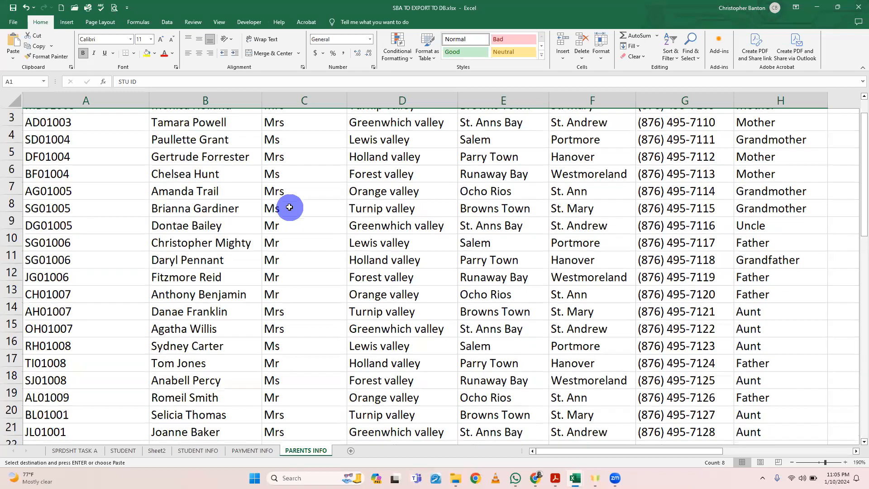
scroll(290, 206, "up", 11)
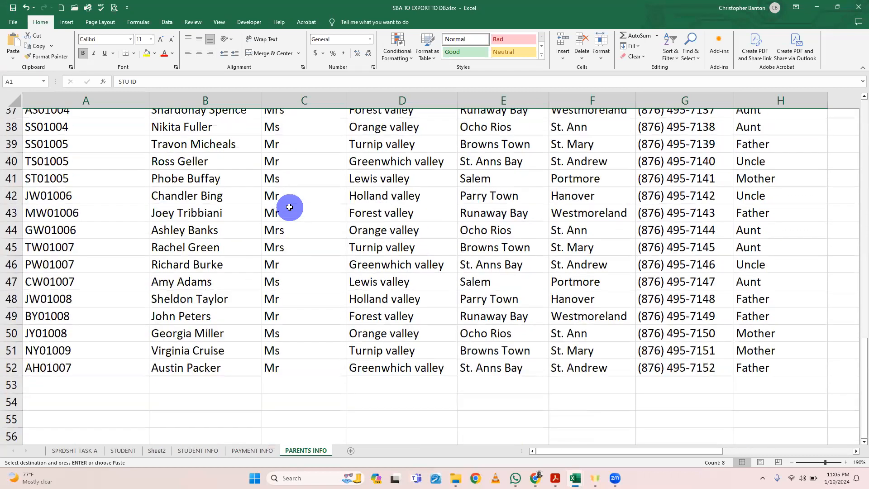
scroll(290, 206, "up", 3)
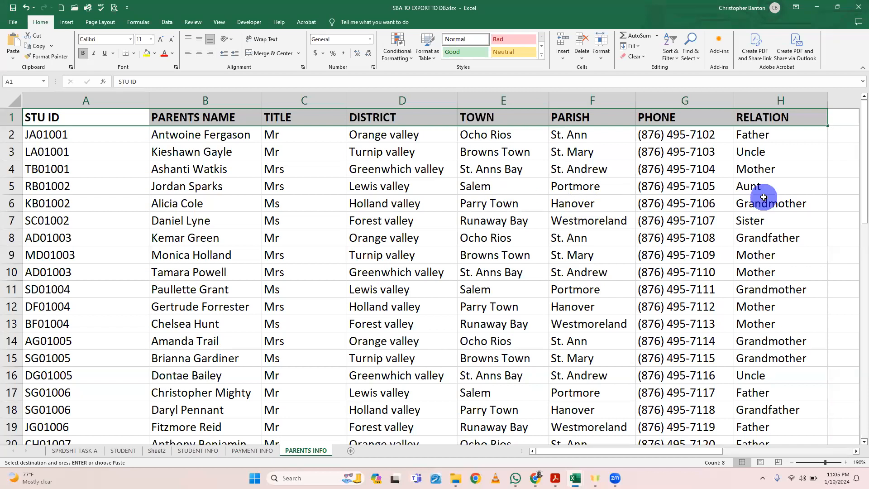
scroll(763, 198, "down", 3)
scroll(764, 198, "down", 3)
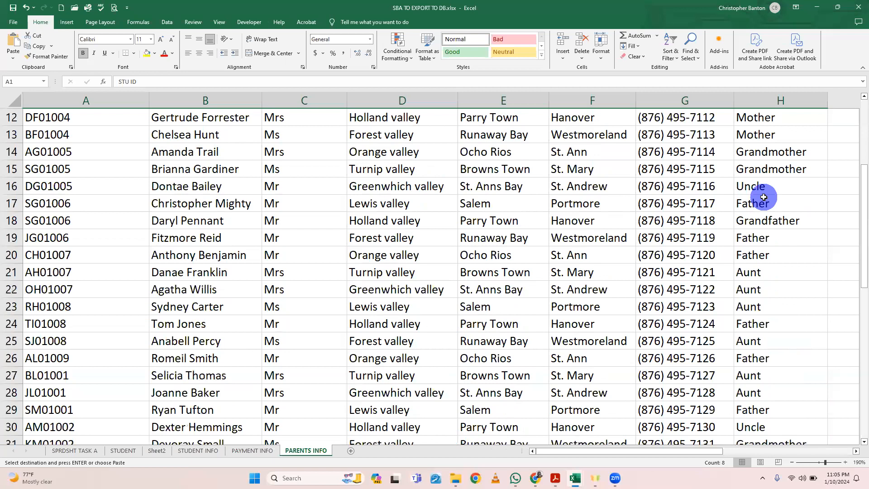
scroll(764, 197, "down", 4)
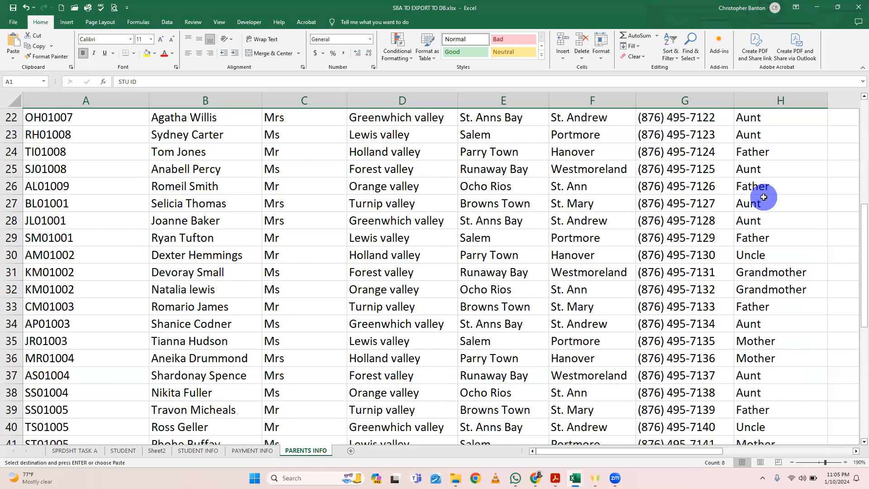
scroll(764, 197, "down", 1)
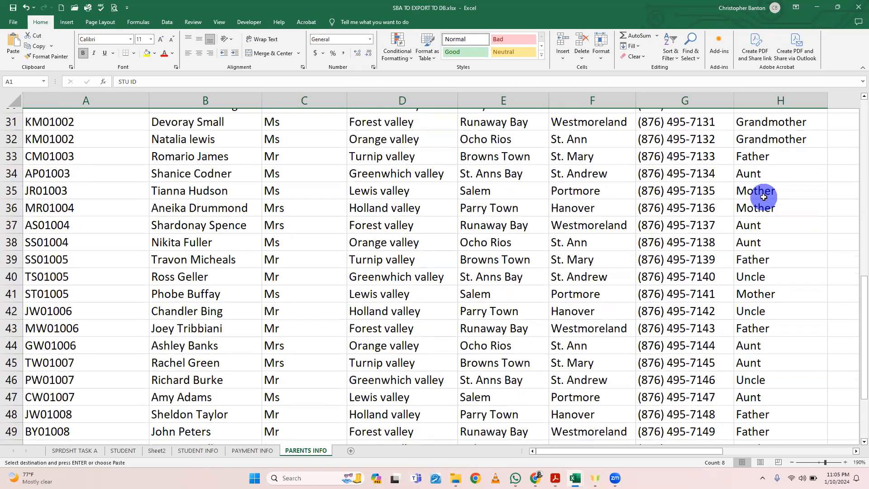
scroll(763, 197, "up", 5)
scroll(763, 197, "up", 6)
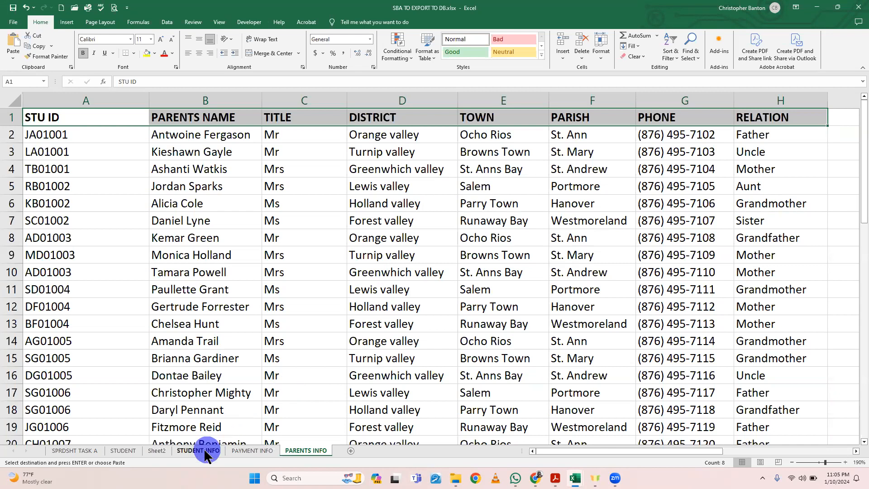
Step: Review the column headings and first records on the PAYMENT INFO sheet and on the STUDENT INFO sheet
left_click(240, 451)
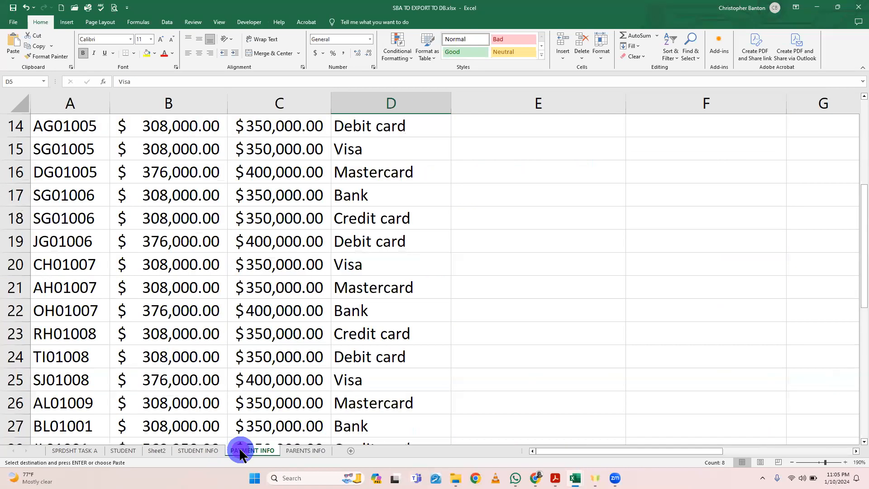
scroll(278, 320, "up", 5)
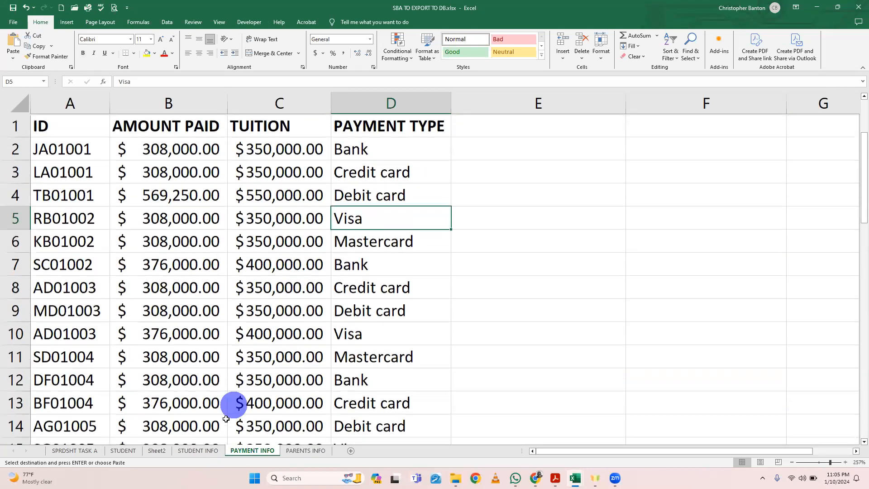
left_click(210, 450)
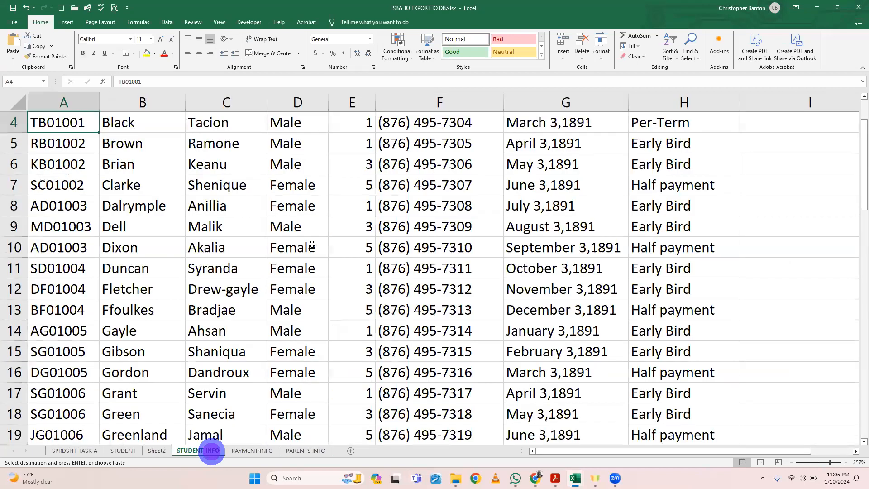
scroll(312, 245, "up", 1)
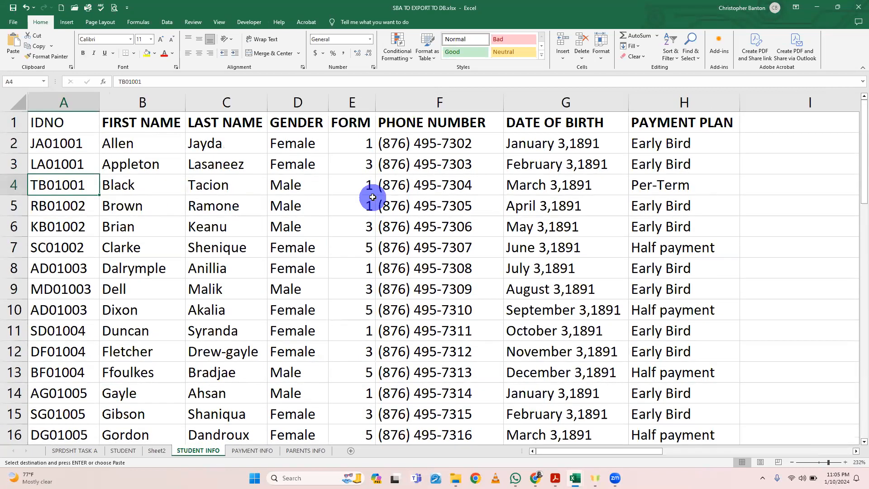